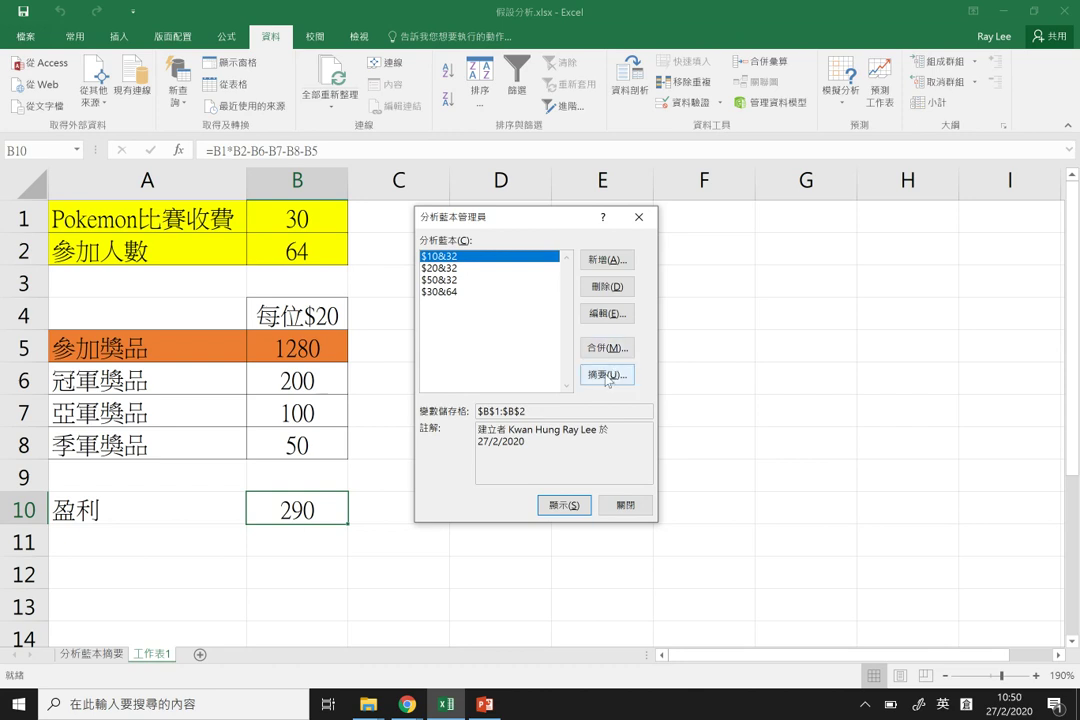
- Generate a scenario summary report with B10 as the result cell and compare it with the model on 工作表1
click(616, 374)
click(526, 430)
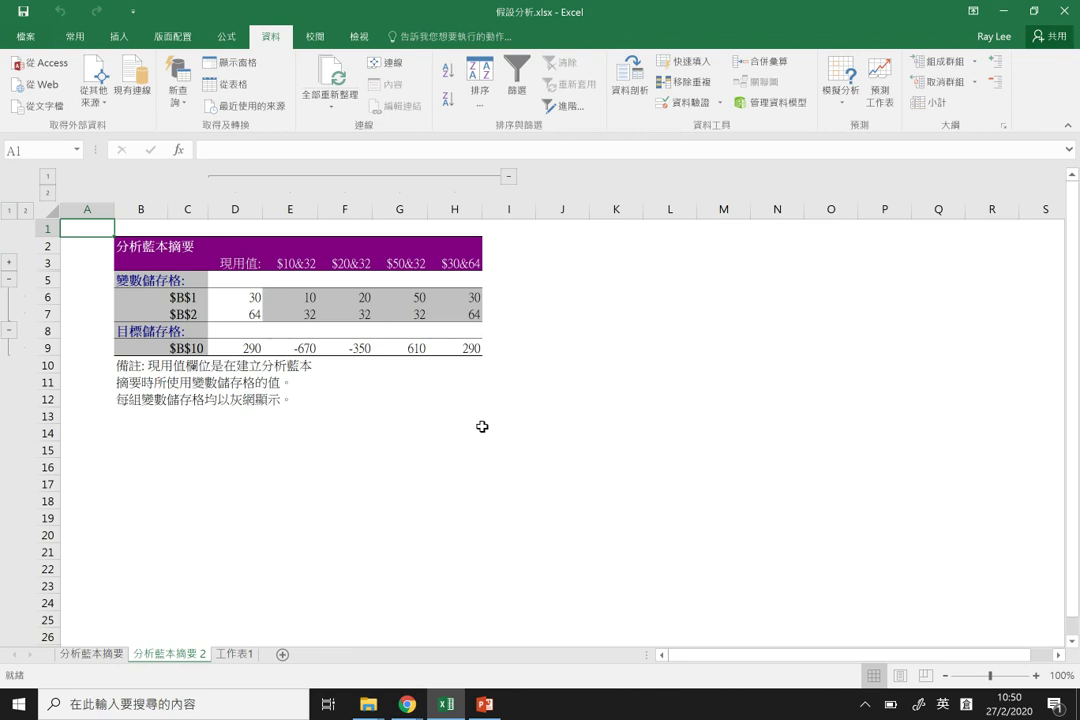
click(232, 653)
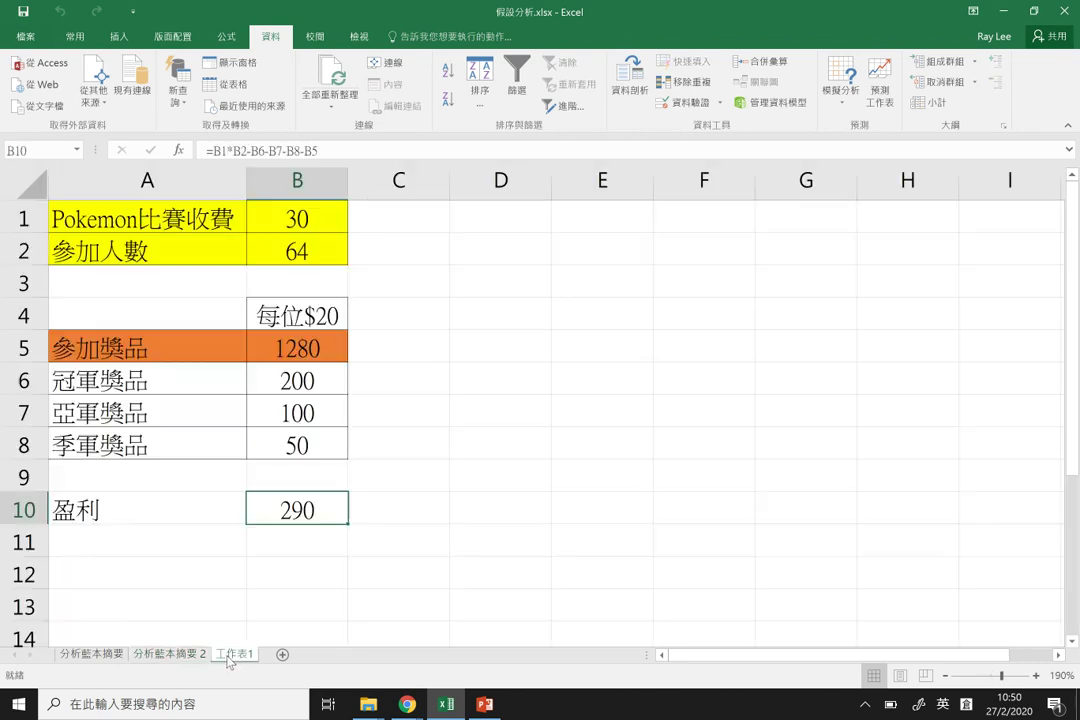
click(172, 654)
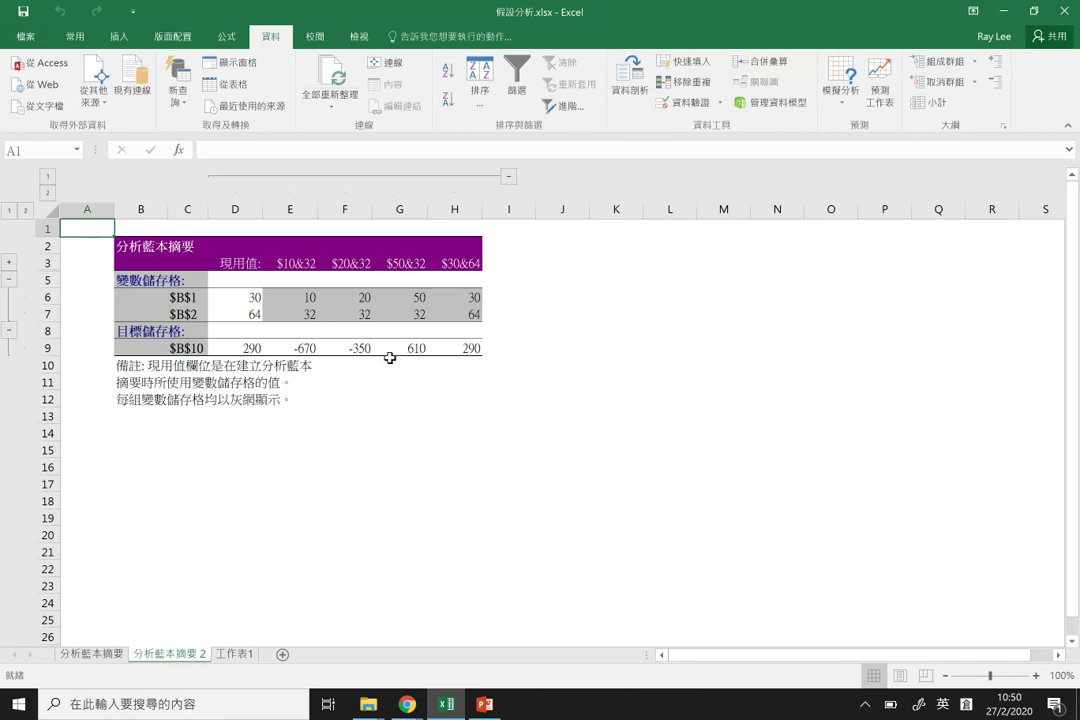
click(236, 655)
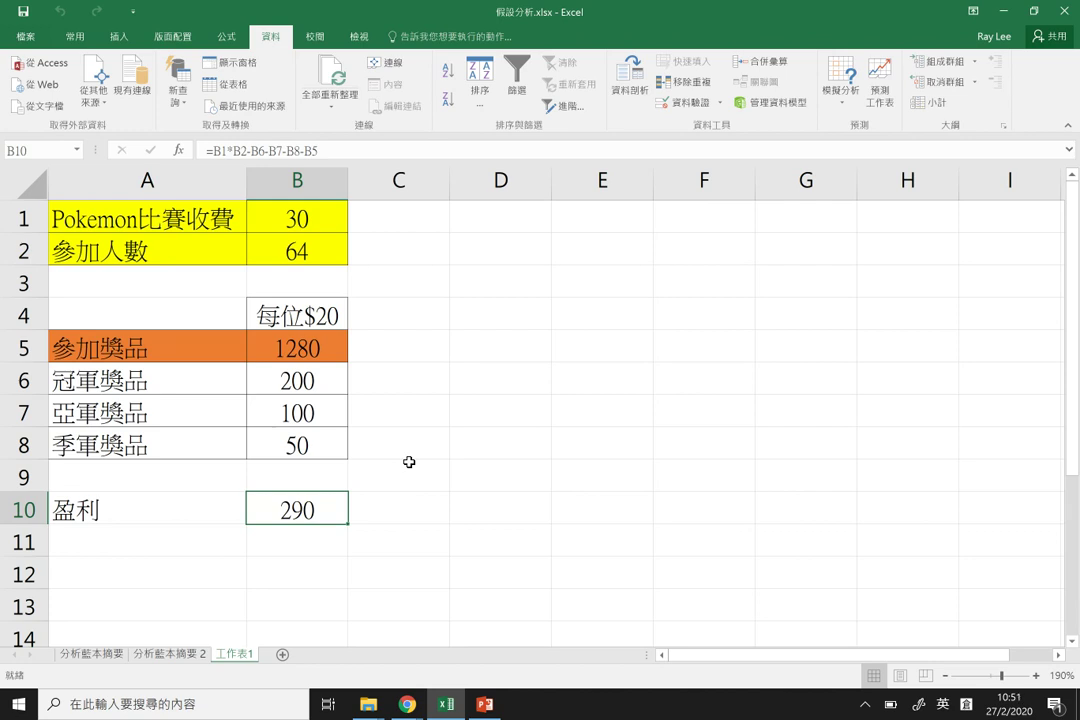
click(170, 653)
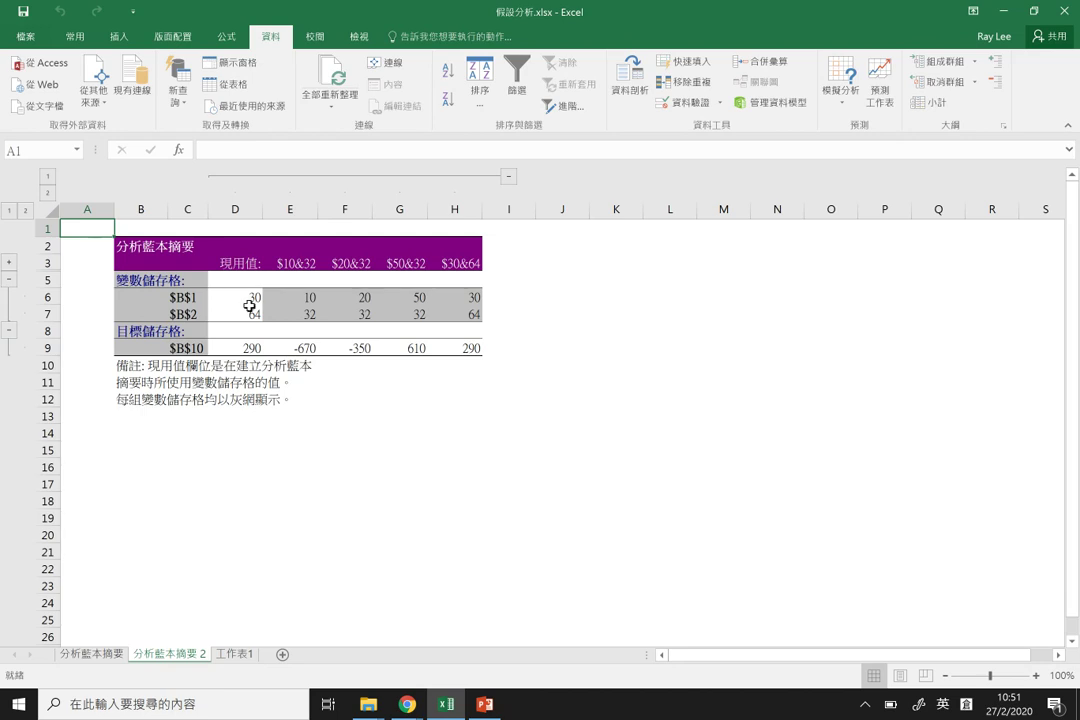
- Set the Pokemon比賽收費 fee in cell B1 of 工作表1 to 25
click(236, 654)
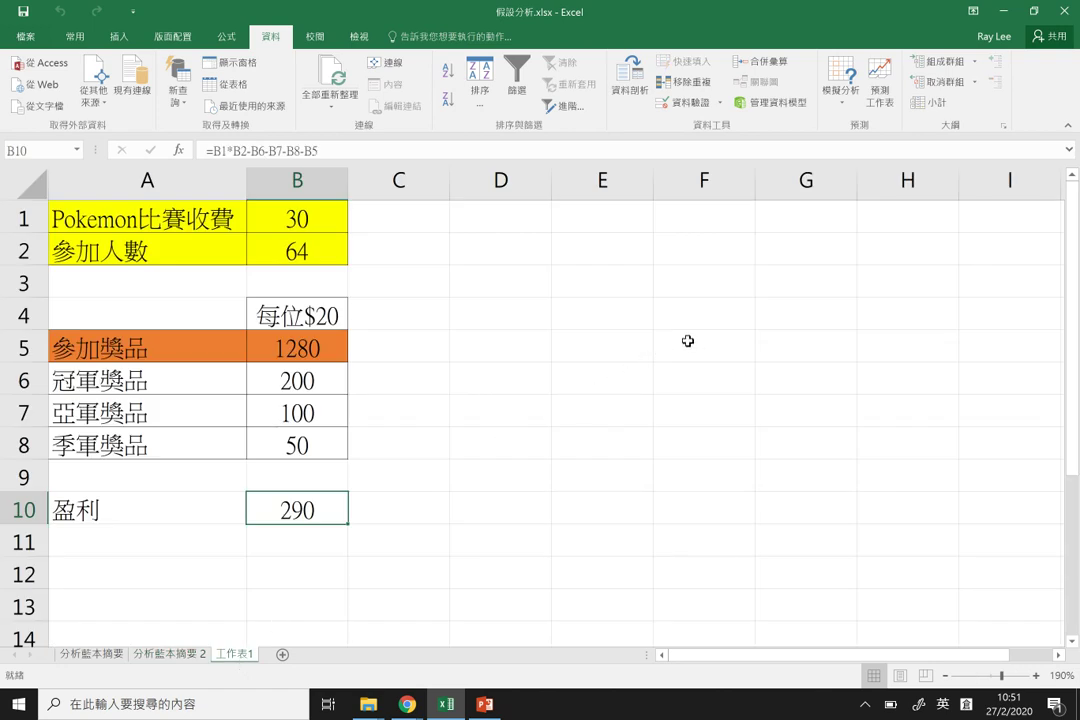
click(332, 222)
text(10)
key(BackSpace)
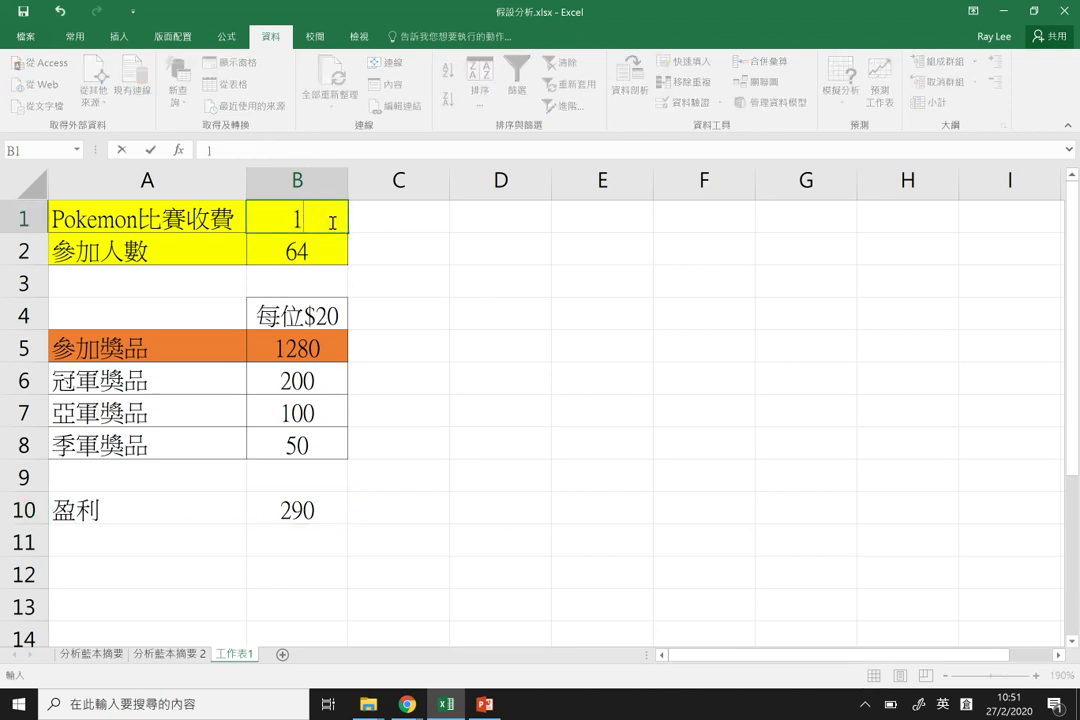
text(5)
key(BackSpace)
text(25)
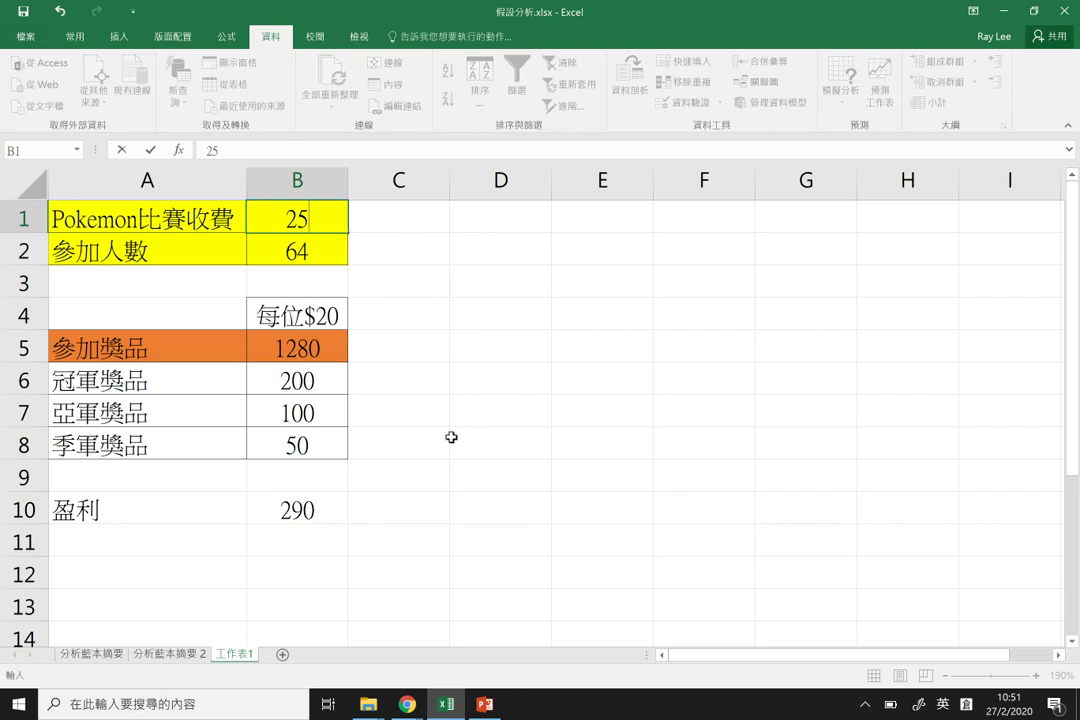
click(338, 510)
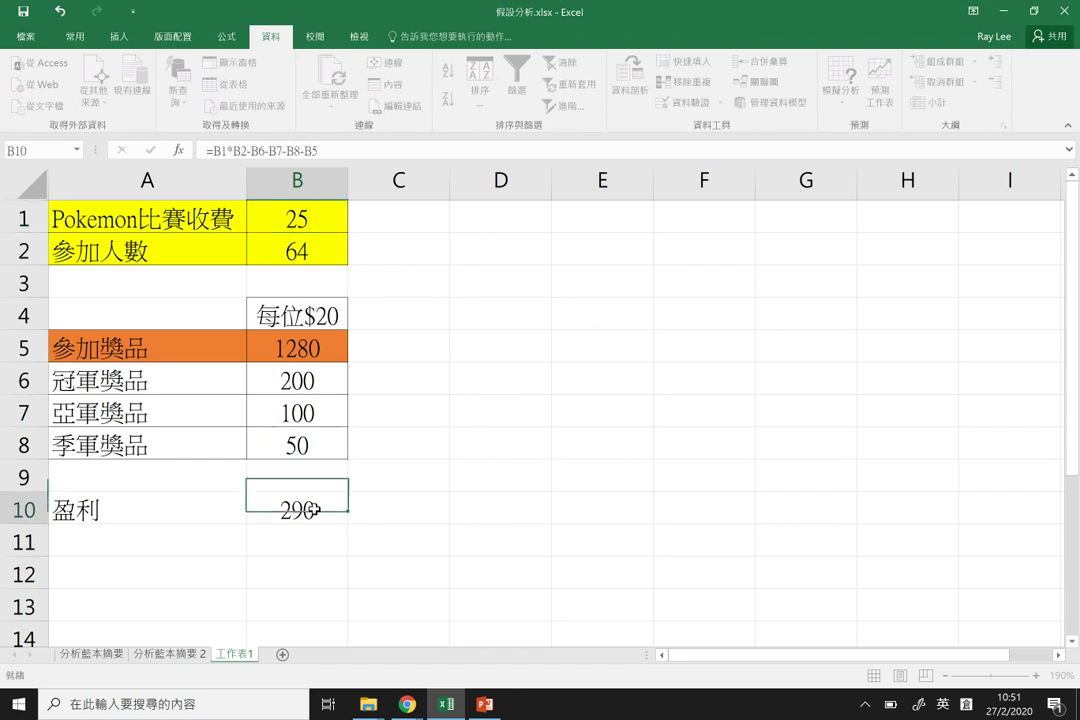
click(581, 378)
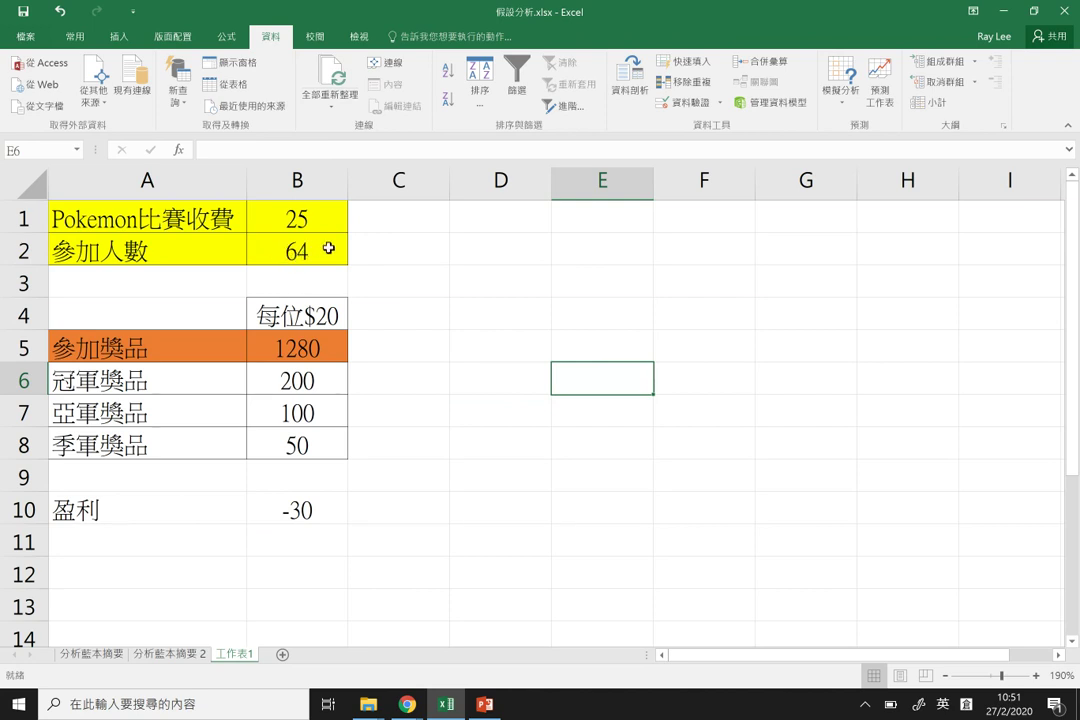
- Fill the competition fee row, cells A1:B1, with orange
drag(305, 218, 165, 218)
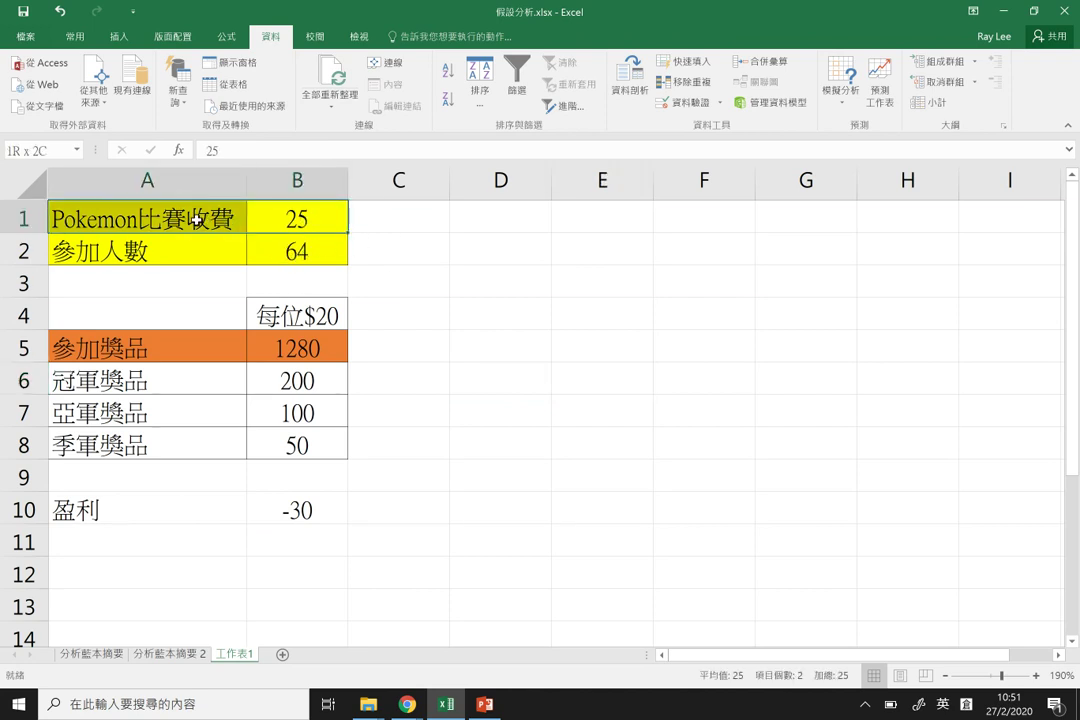
click(78, 38)
click(241, 99)
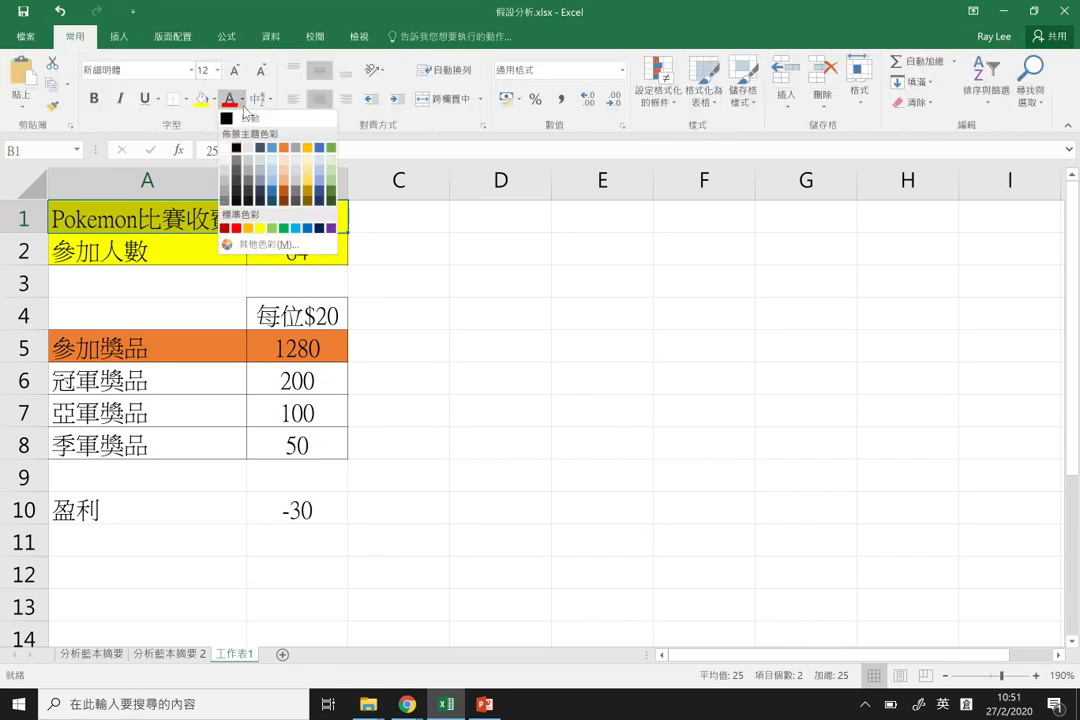
click(213, 99)
click(213, 99)
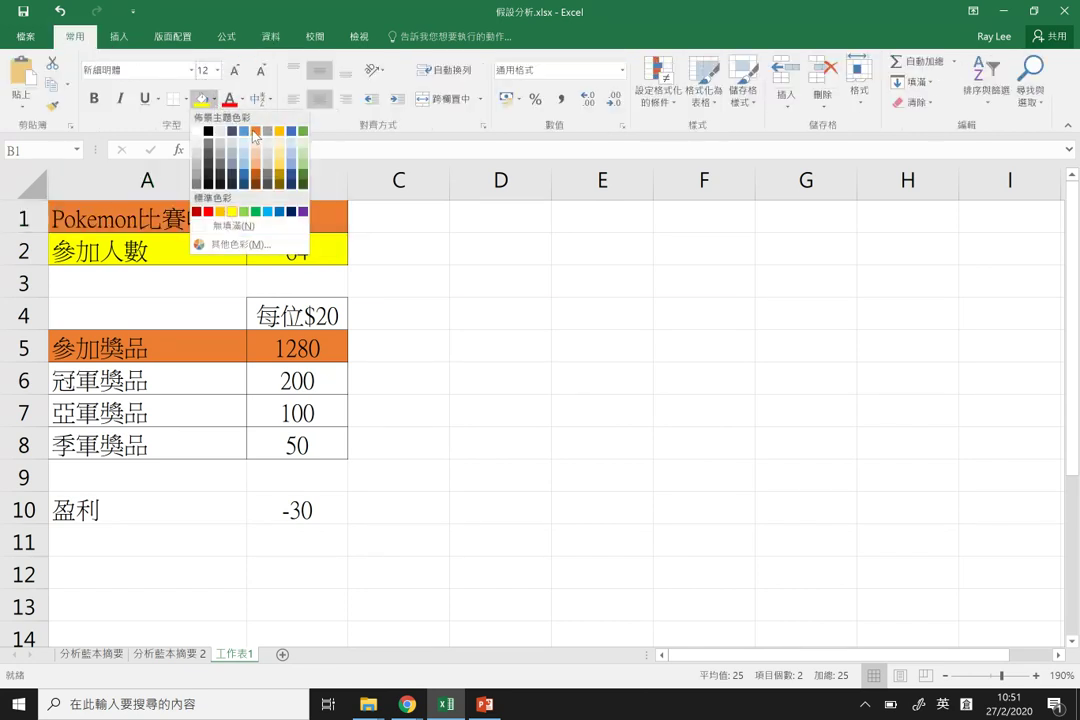
click(264, 147)
click(458, 308)
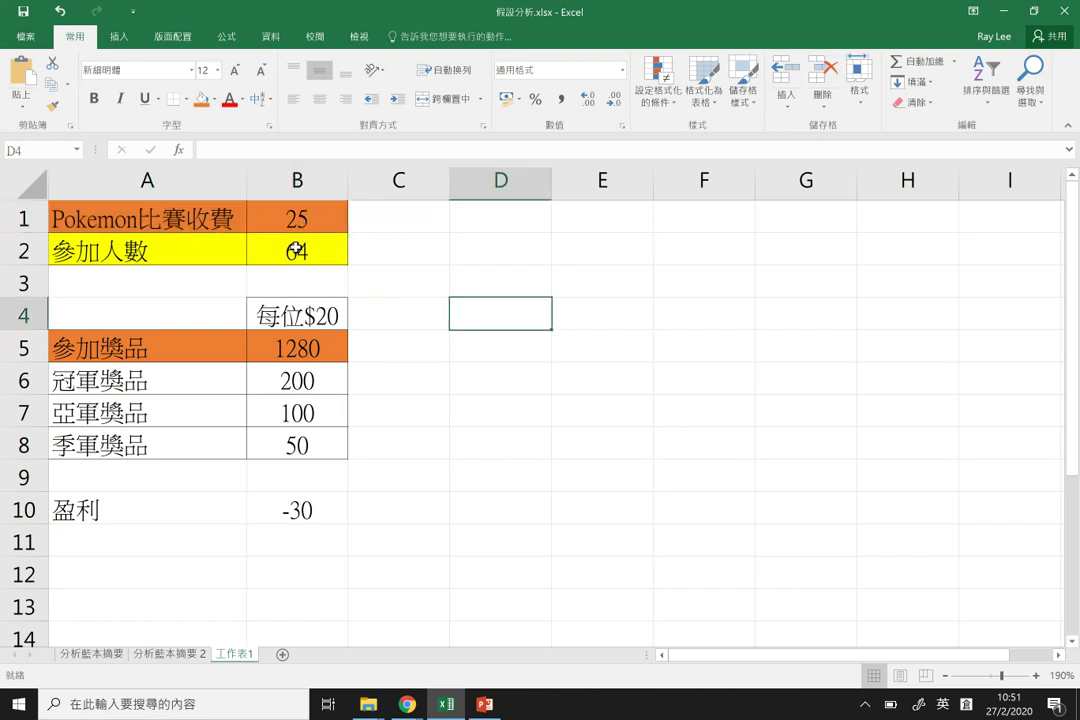
click(297, 252)
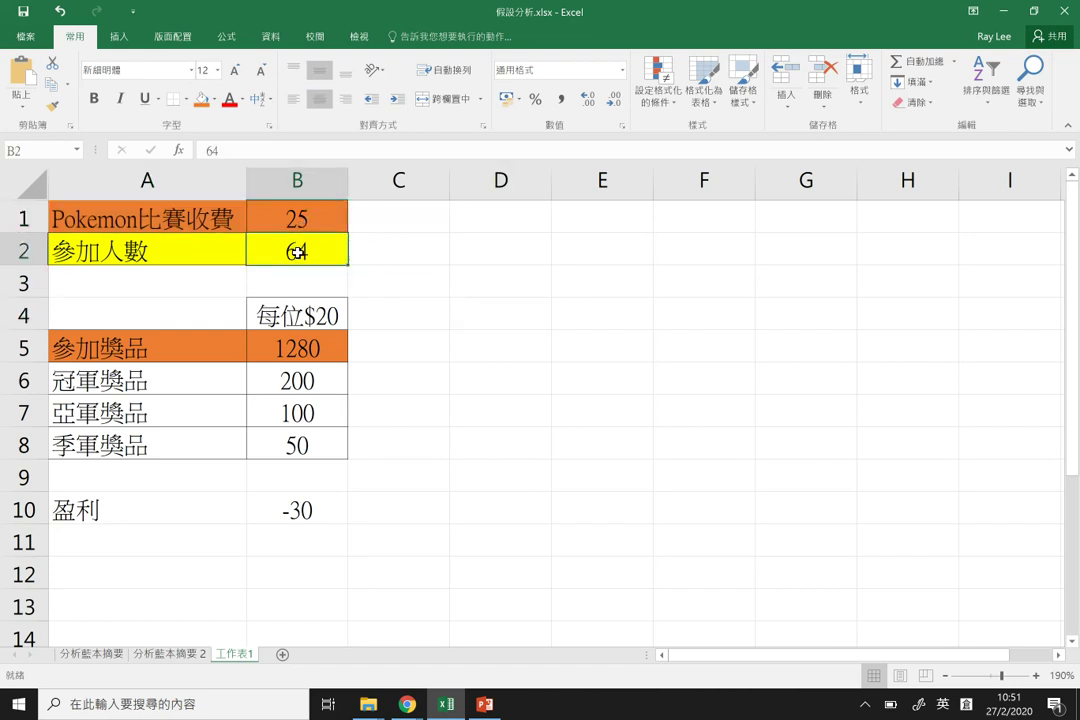
click(451, 273)
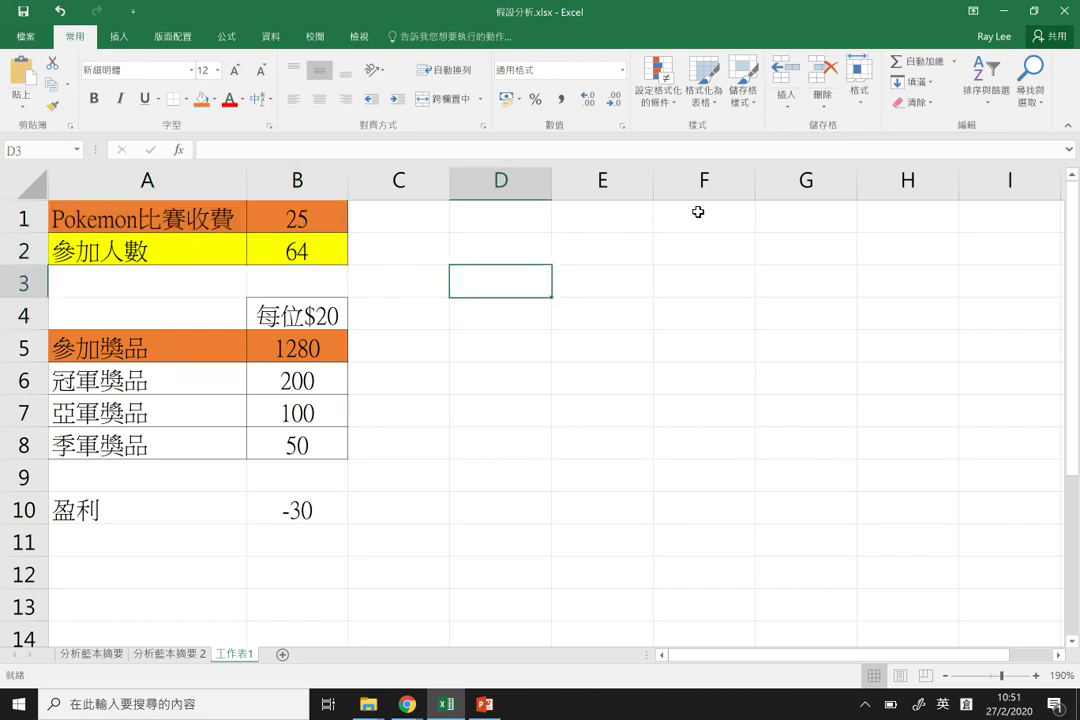
- Run Goal Seek to bring profit cell B10 to 0 by changing participant count B2, and keep the solution
click(271, 36)
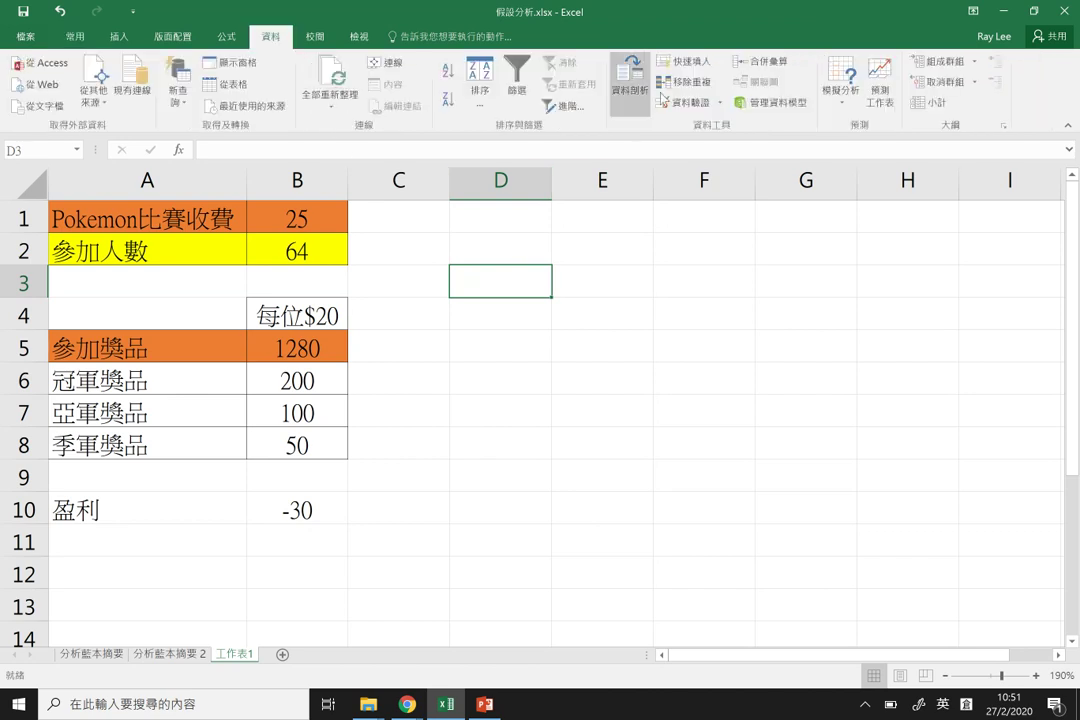
click(847, 108)
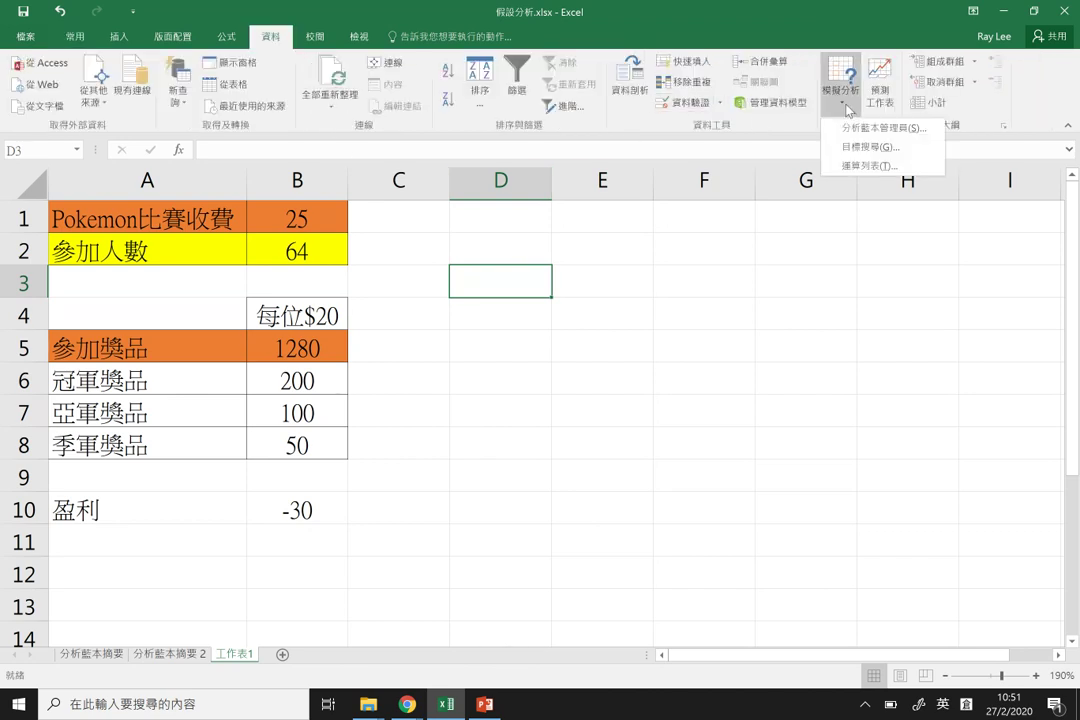
click(858, 147)
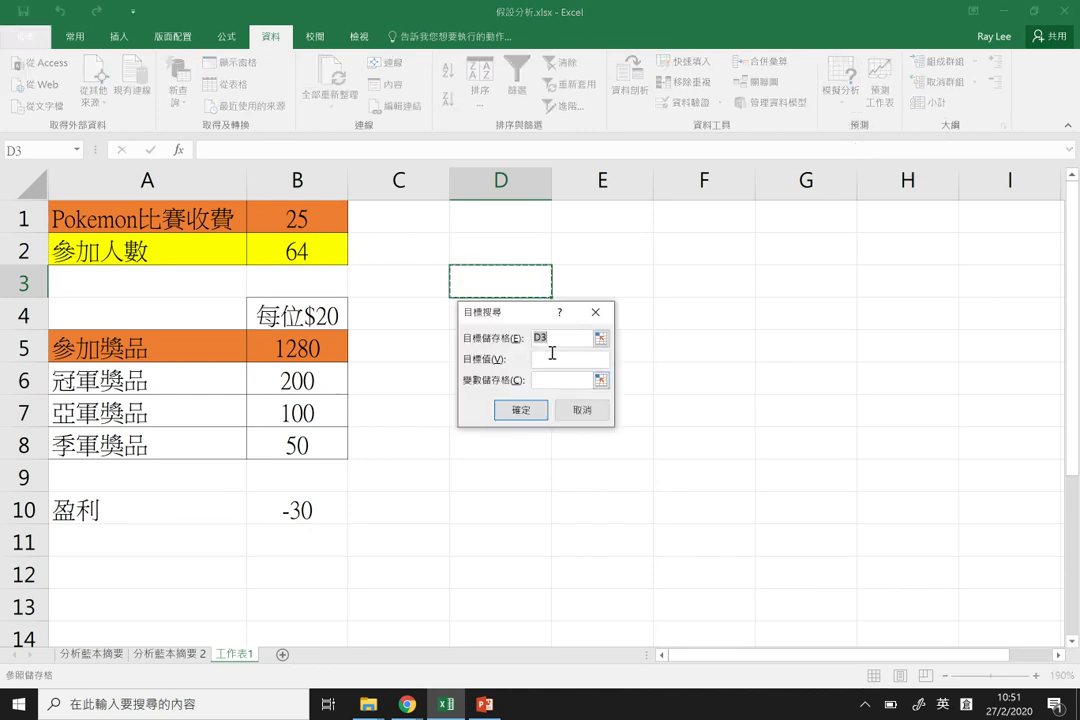
click(315, 513)
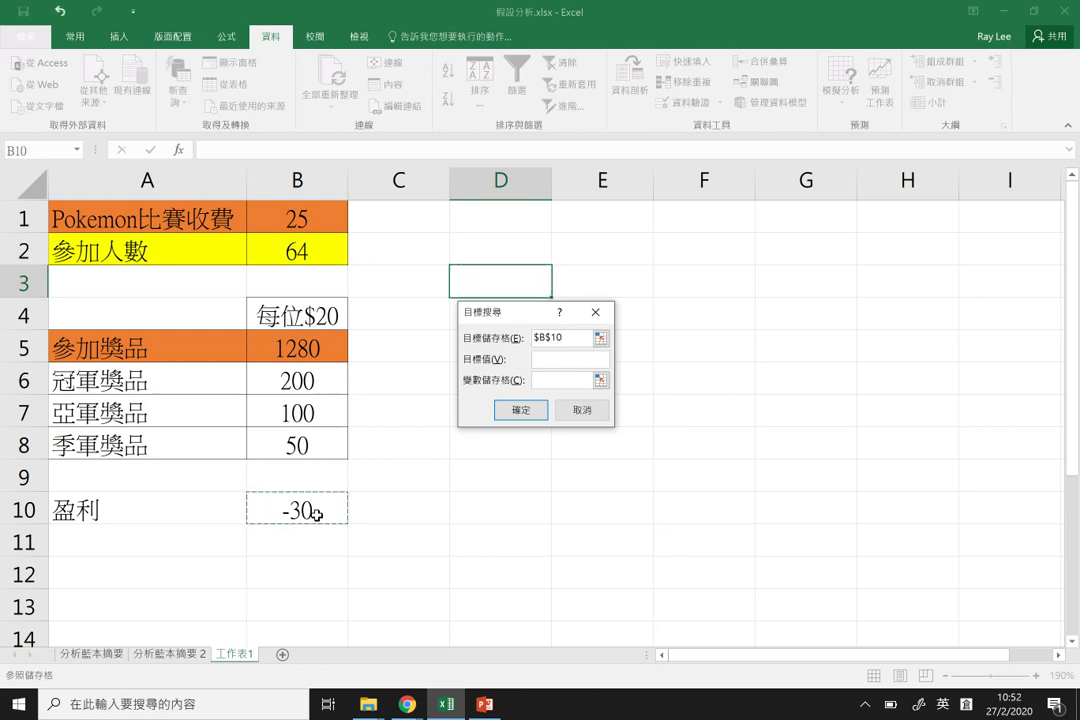
click(559, 365)
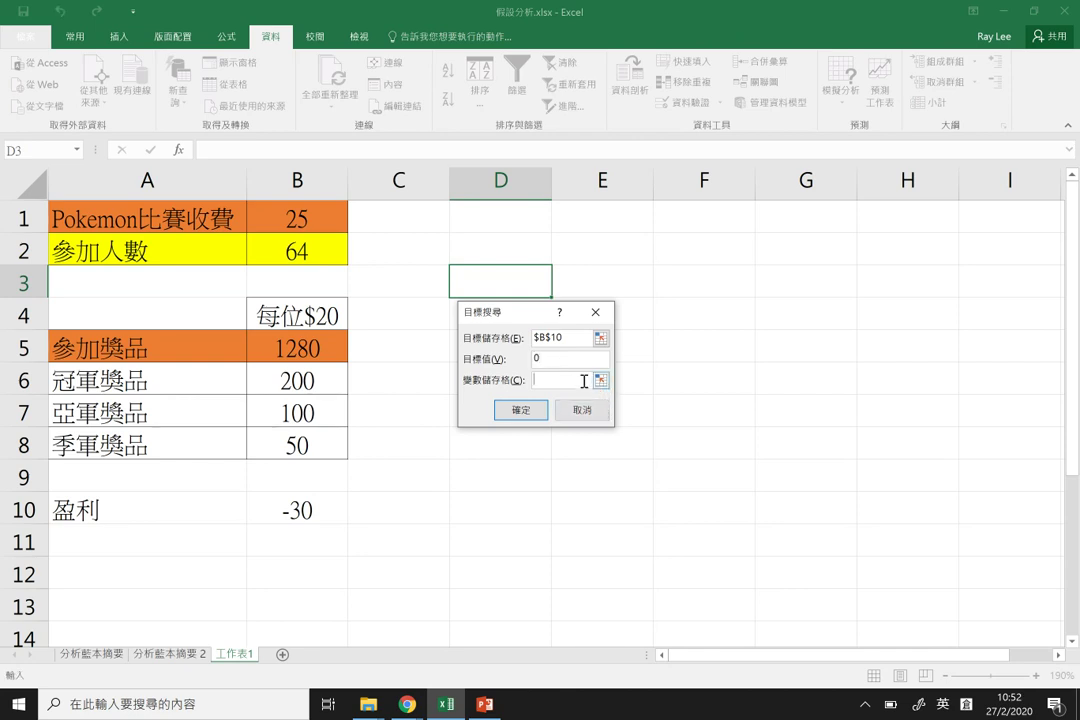
click(290, 250)
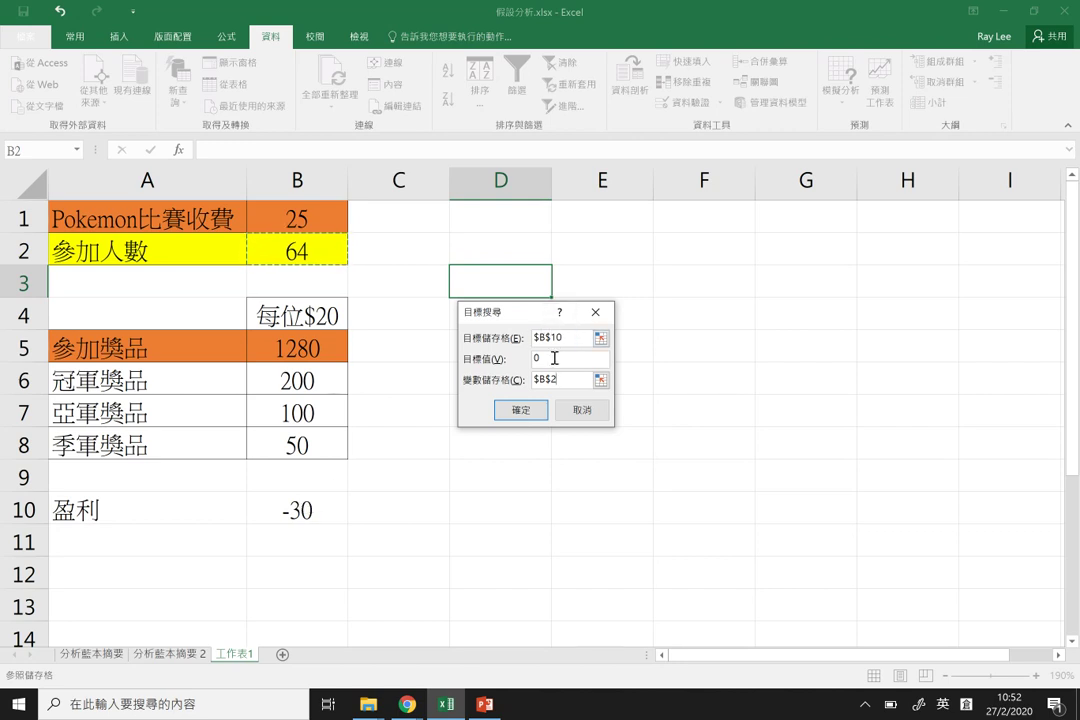
click(528, 412)
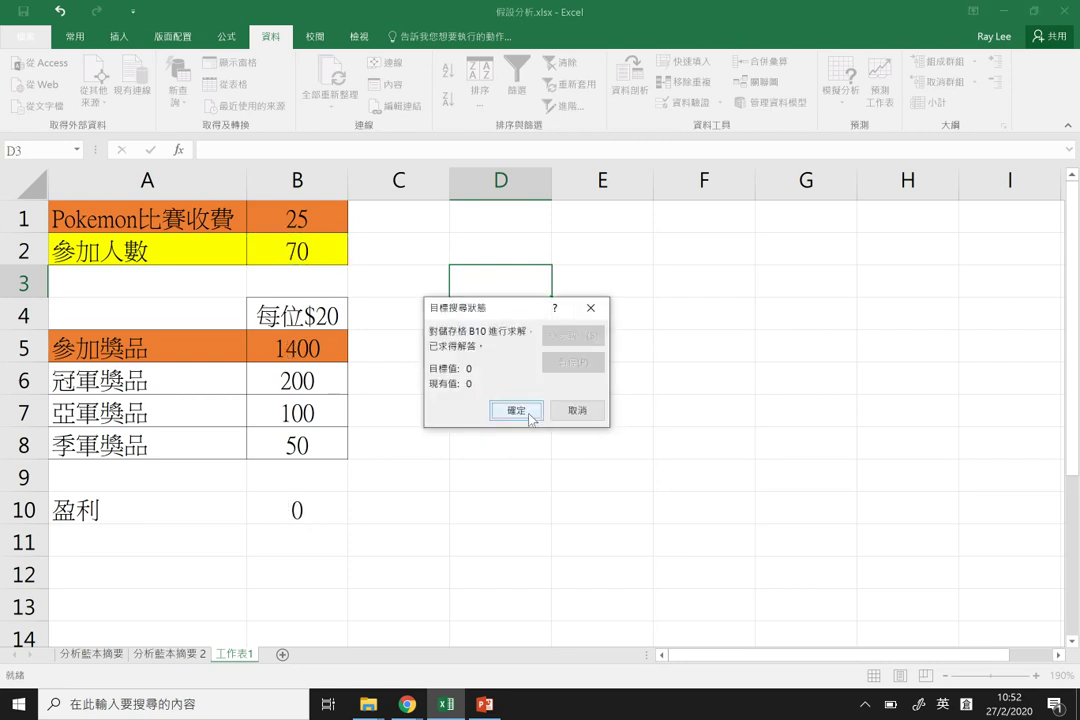
click(515, 410)
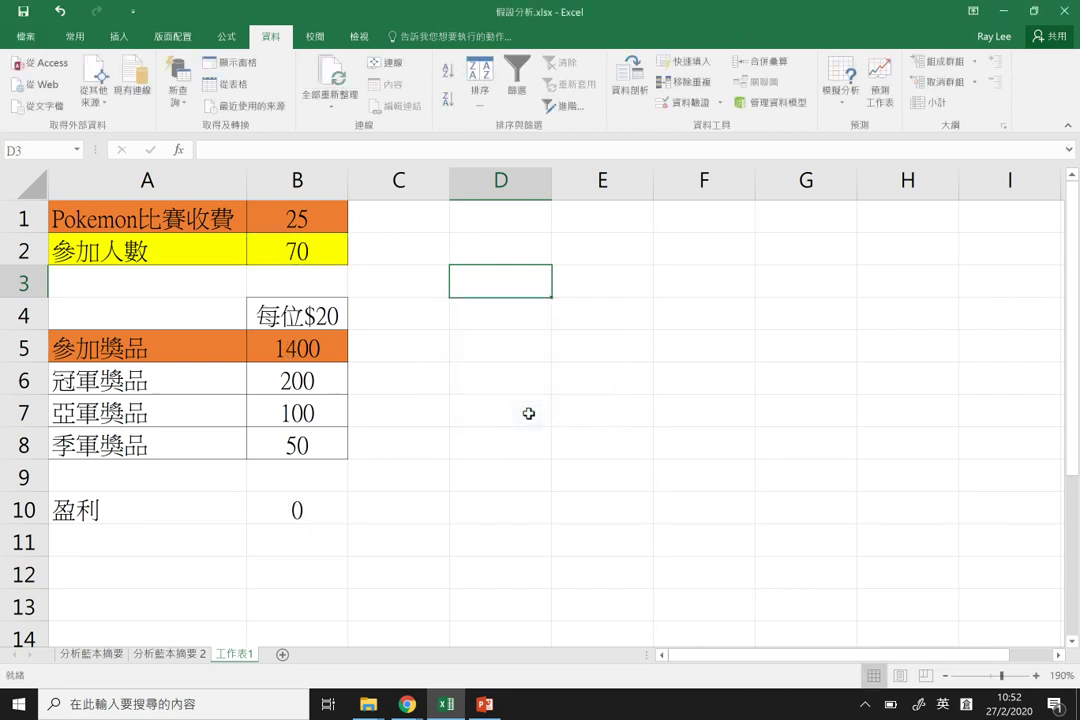
click(303, 252)
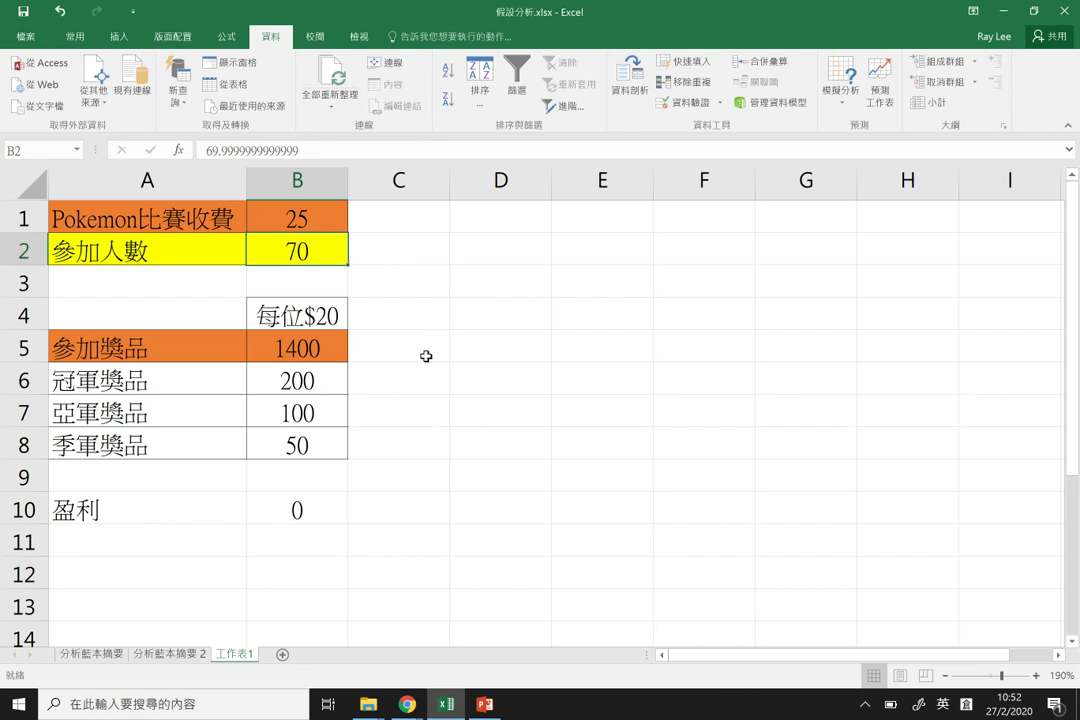
- Run Goal Seek on profit cell B10 with target 1000 by changing B2, and discard the solution
click(302, 511)
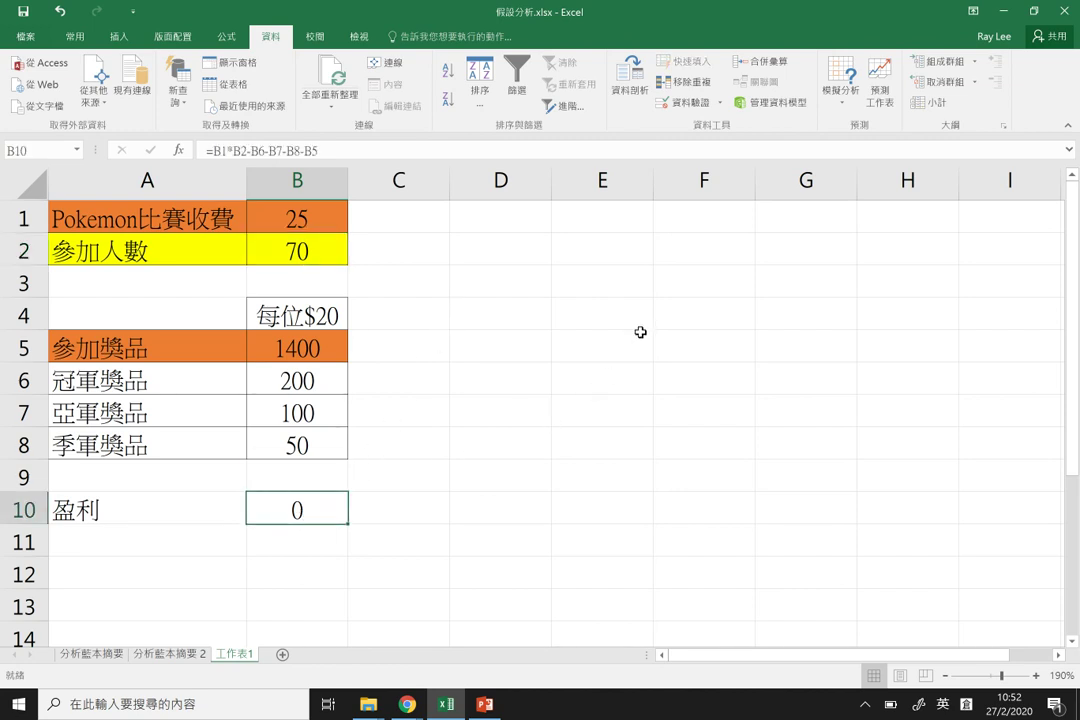
click(845, 100)
click(862, 145)
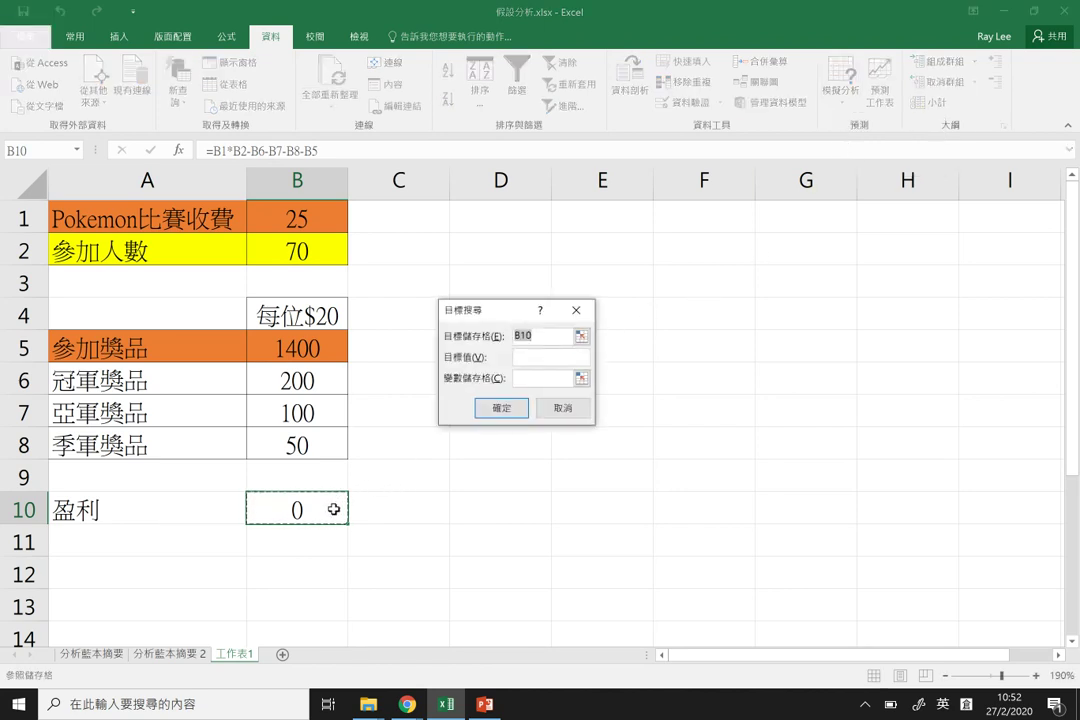
click(529, 356)
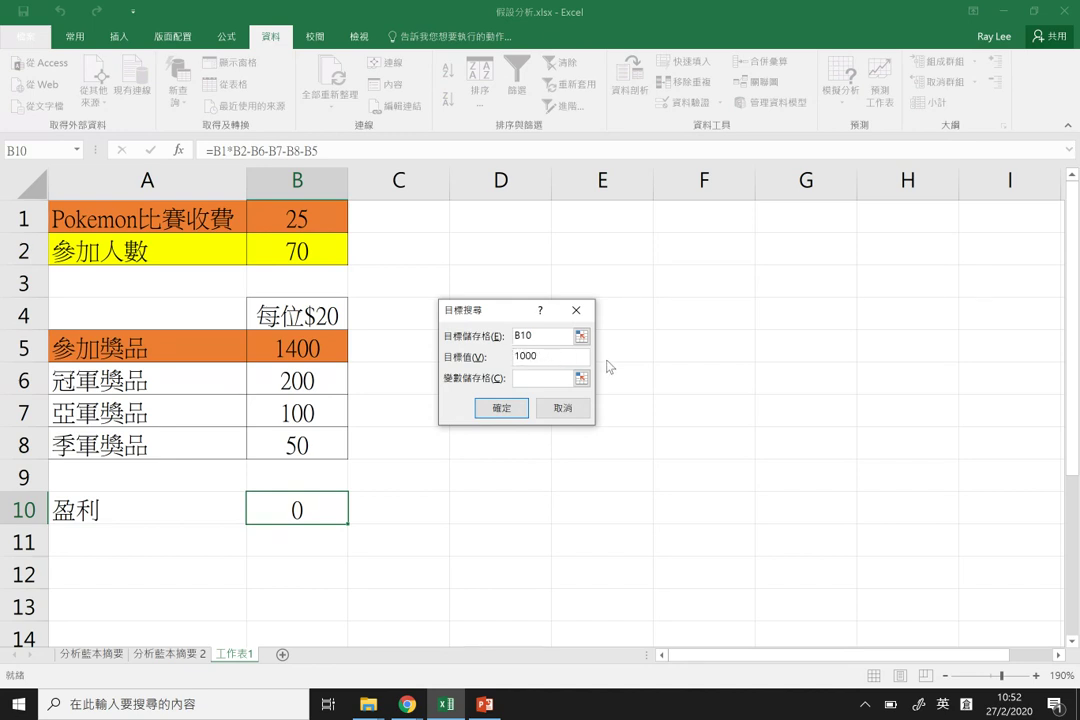
click(552, 376)
click(308, 252)
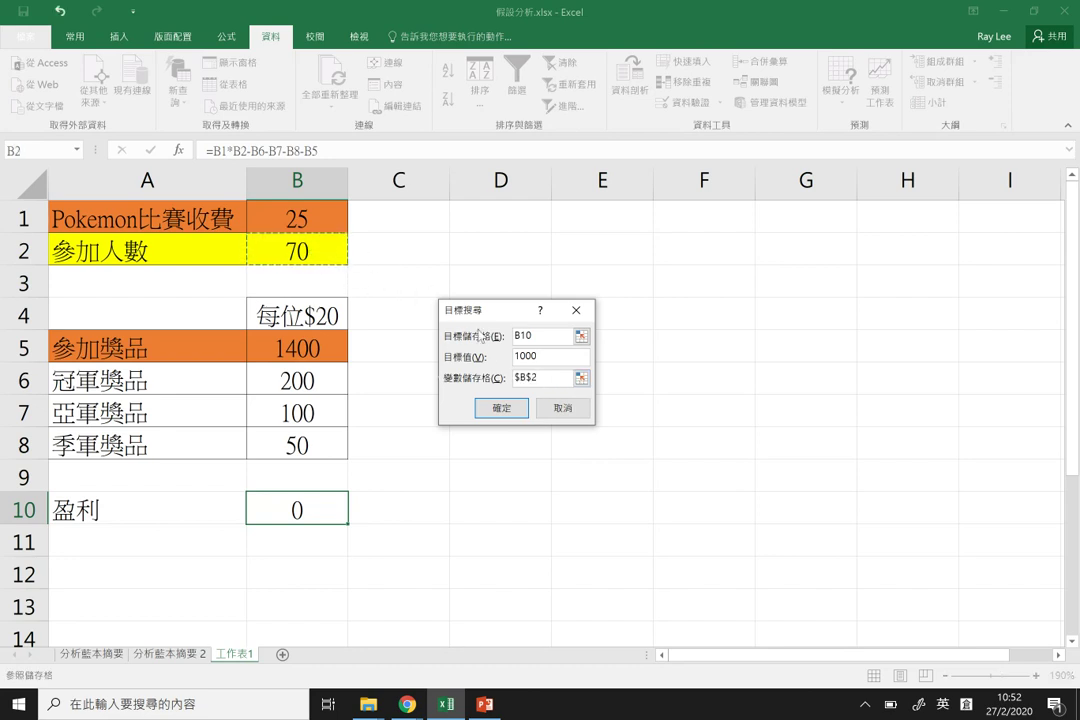
click(499, 409)
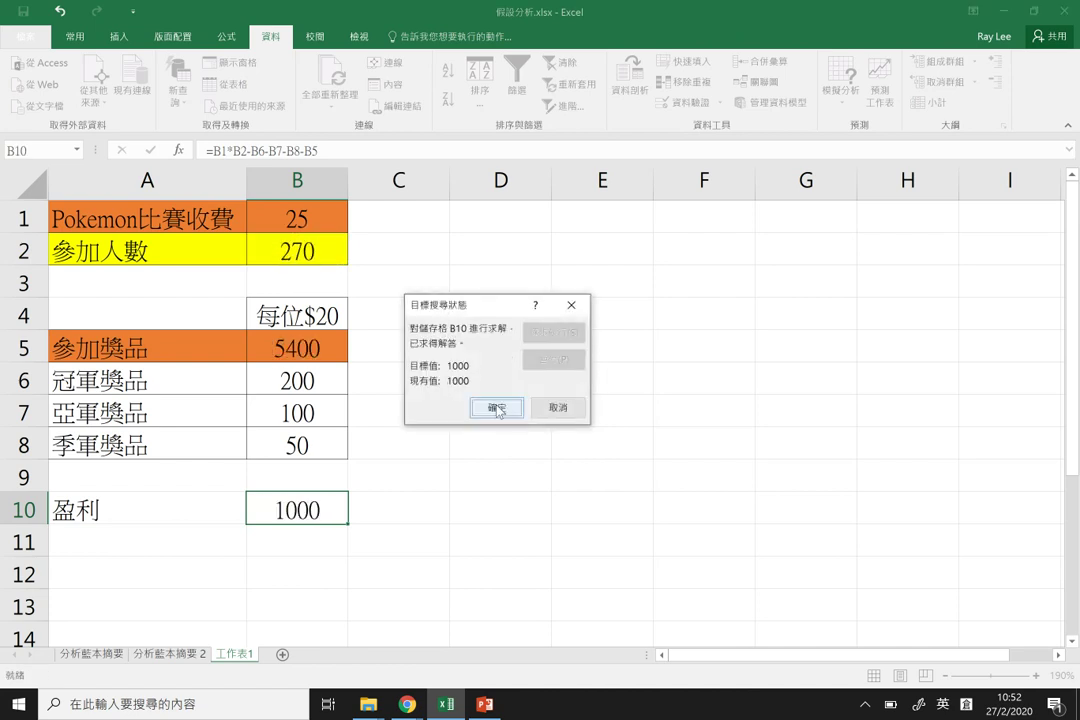
click(578, 409)
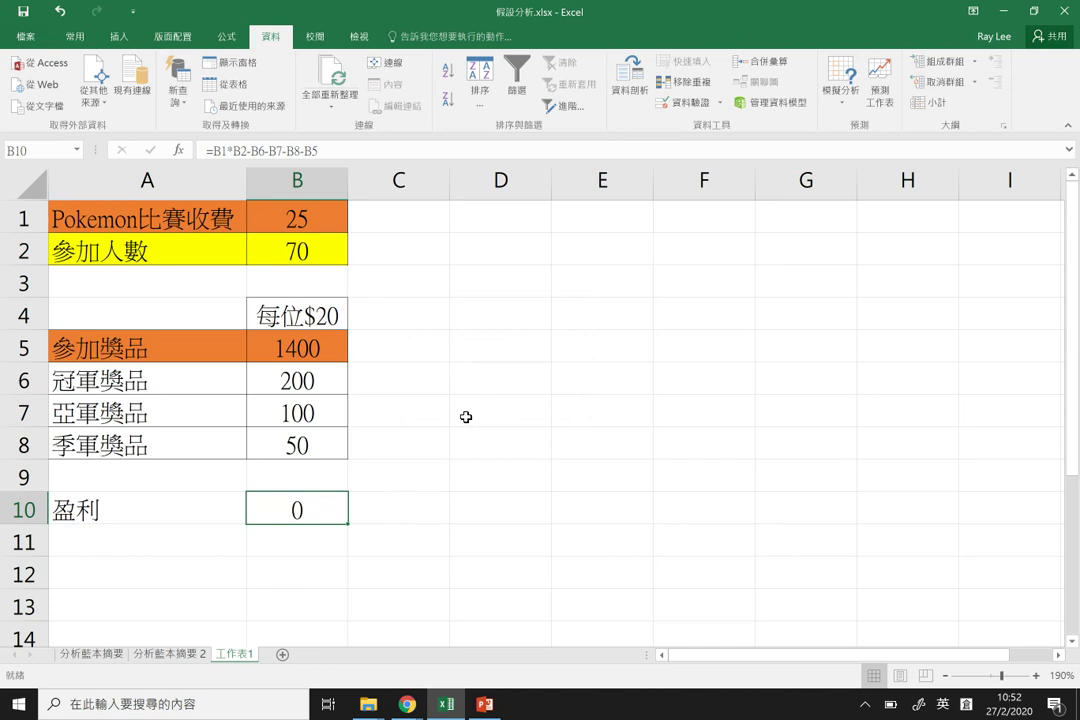
- Set the participant count in B2 to 270
click(320, 249)
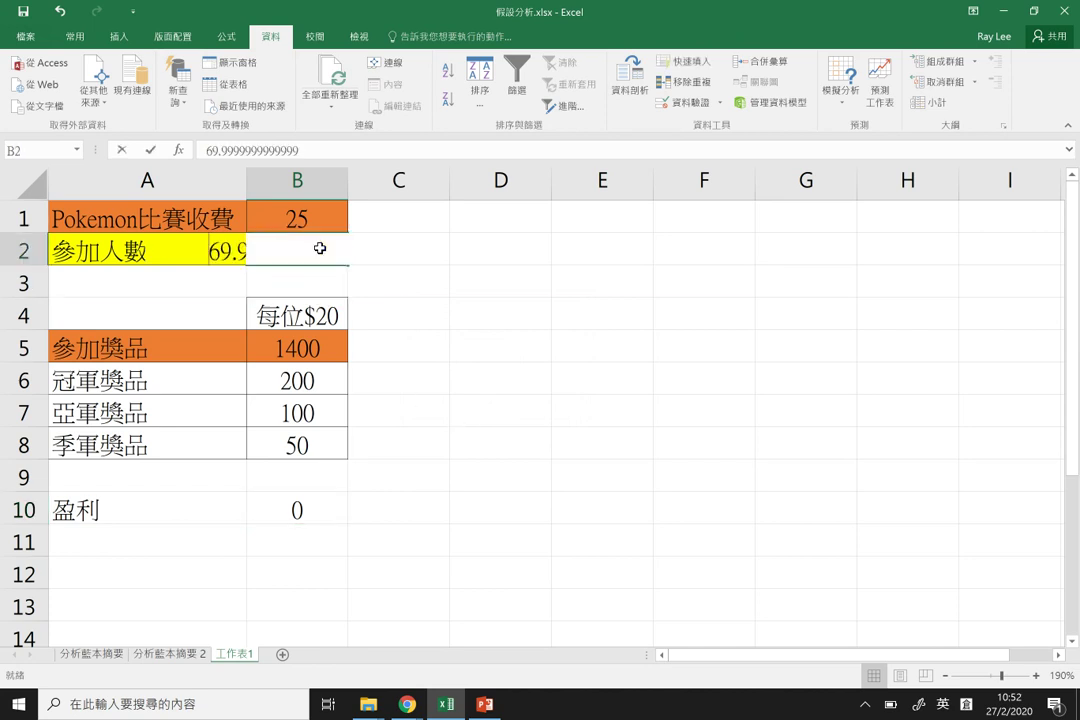
text(270)
key(Return)
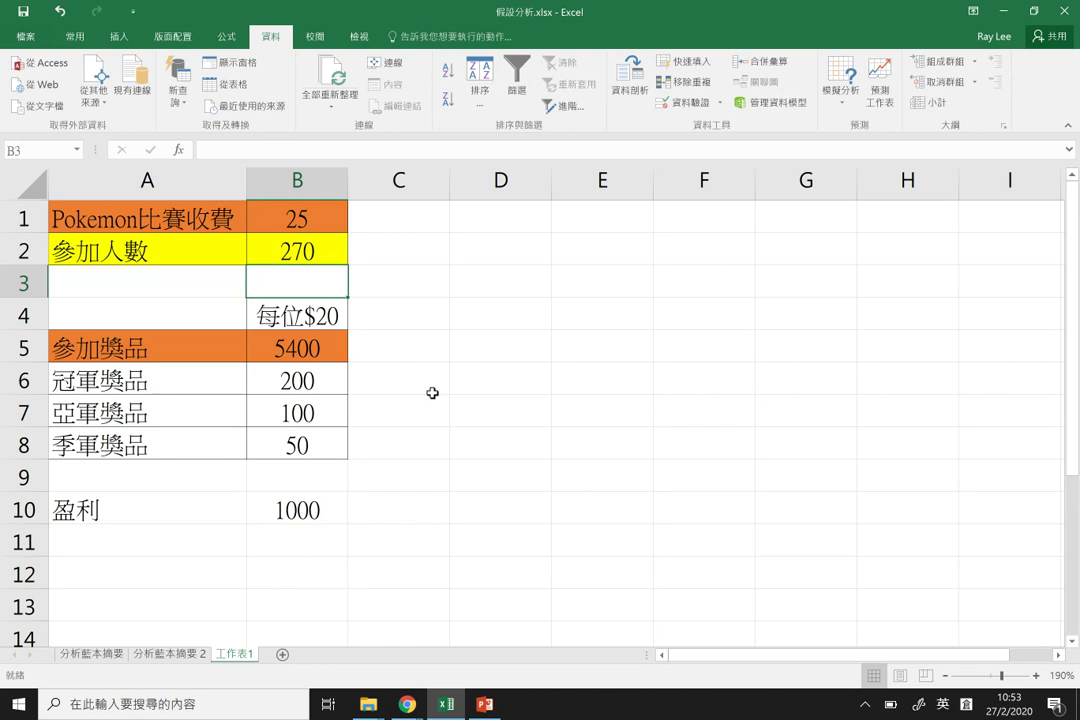
- Open the profit formula in B10 to examine which cells it references
click(325, 511)
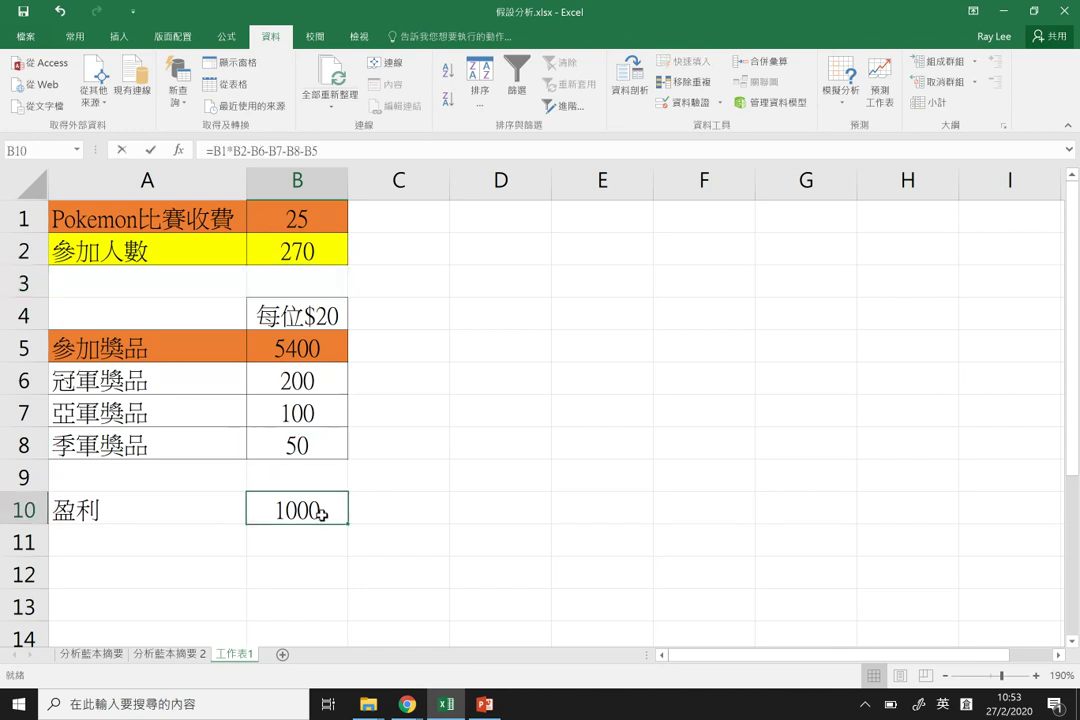
double_click(318, 509)
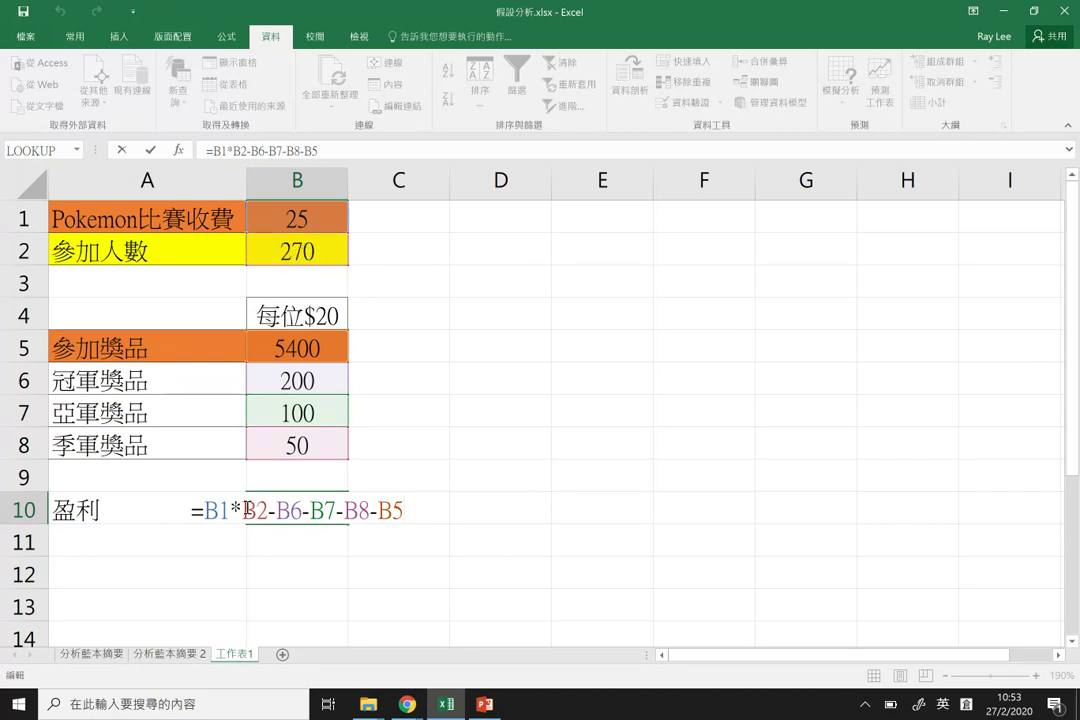
- Try to run Goal Seek on profit cell B10 with target 0 by changing the text cell B4
key(Return)
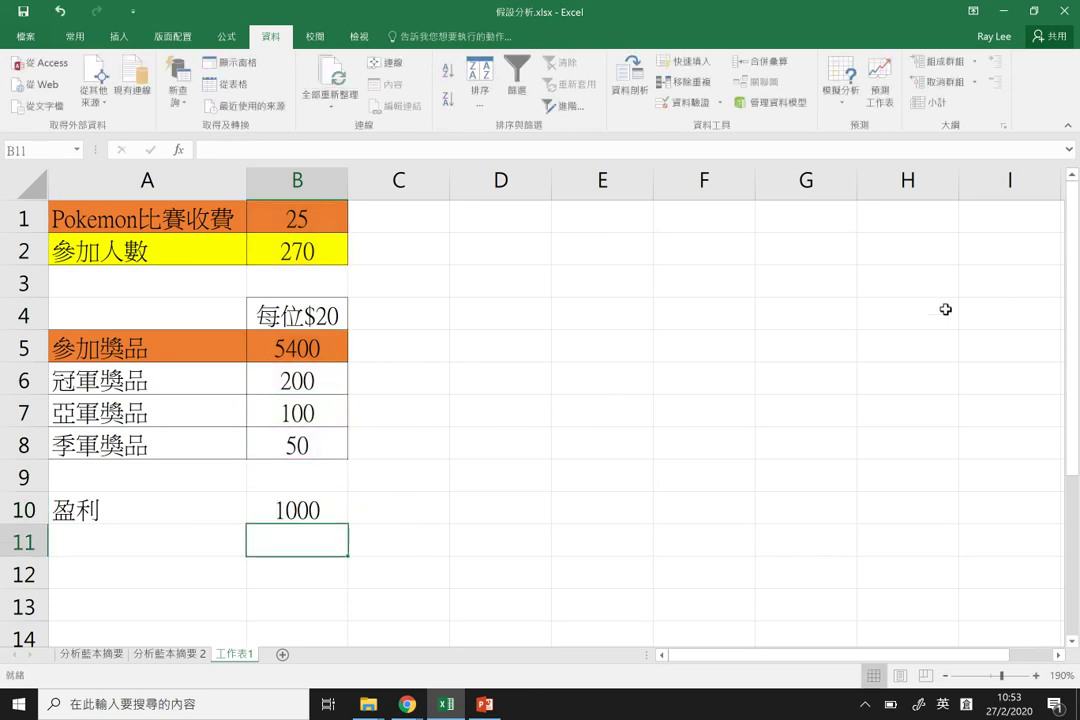
click(840, 80)
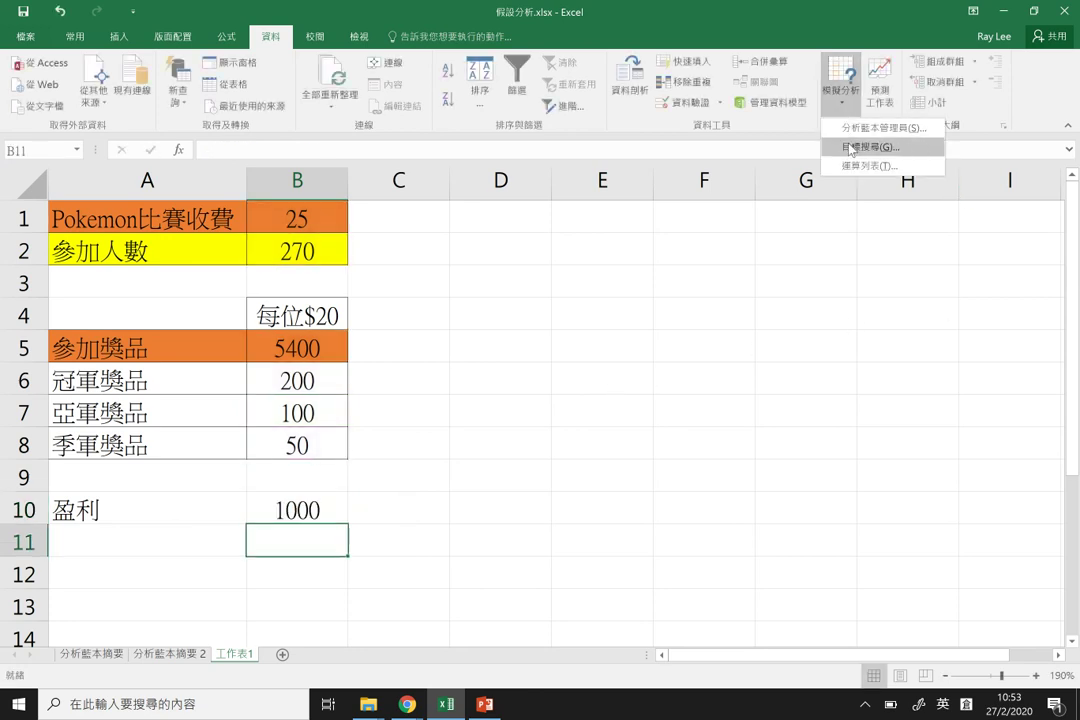
click(870, 147)
click(304, 560)
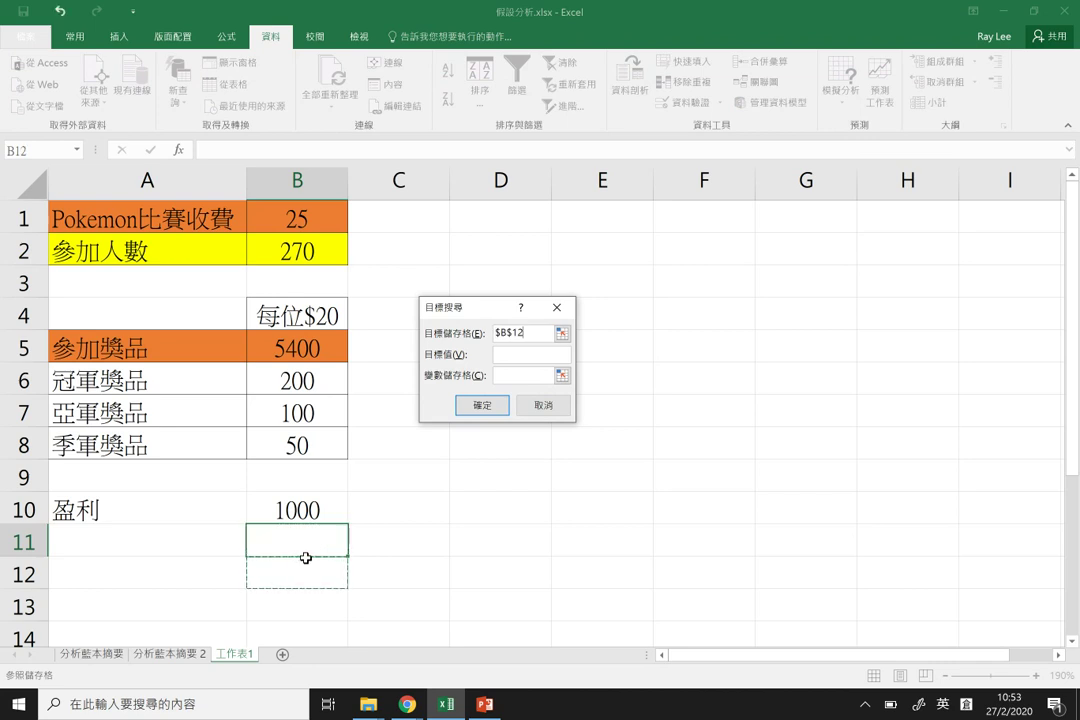
click(300, 512)
click(518, 356)
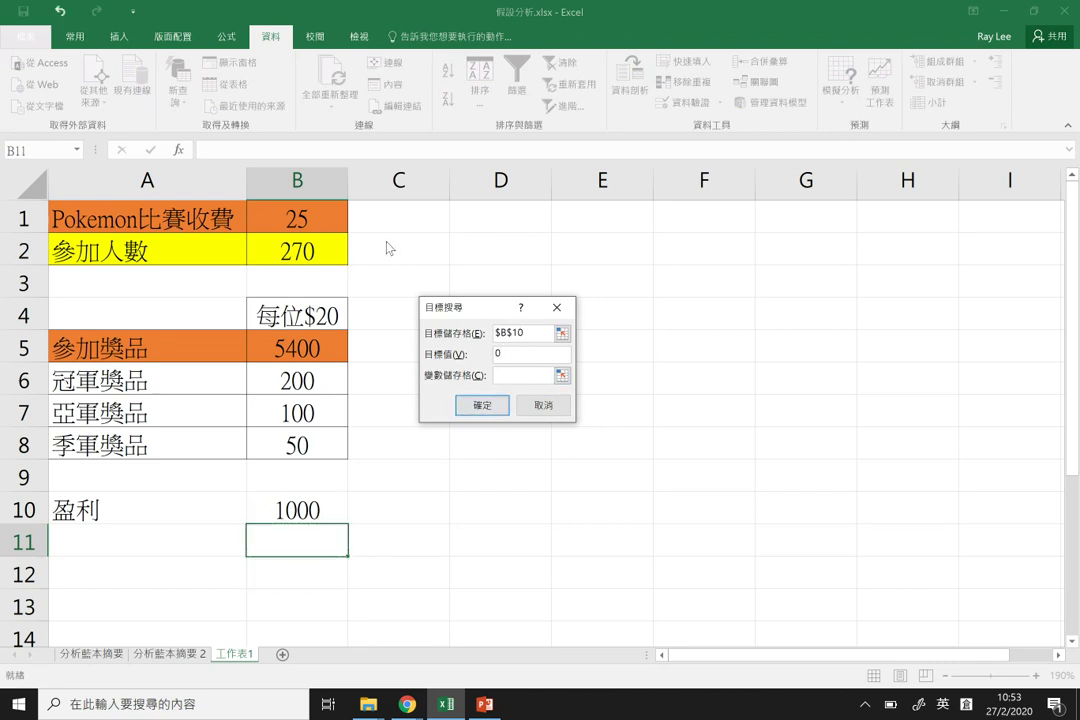
click(510, 375)
click(316, 311)
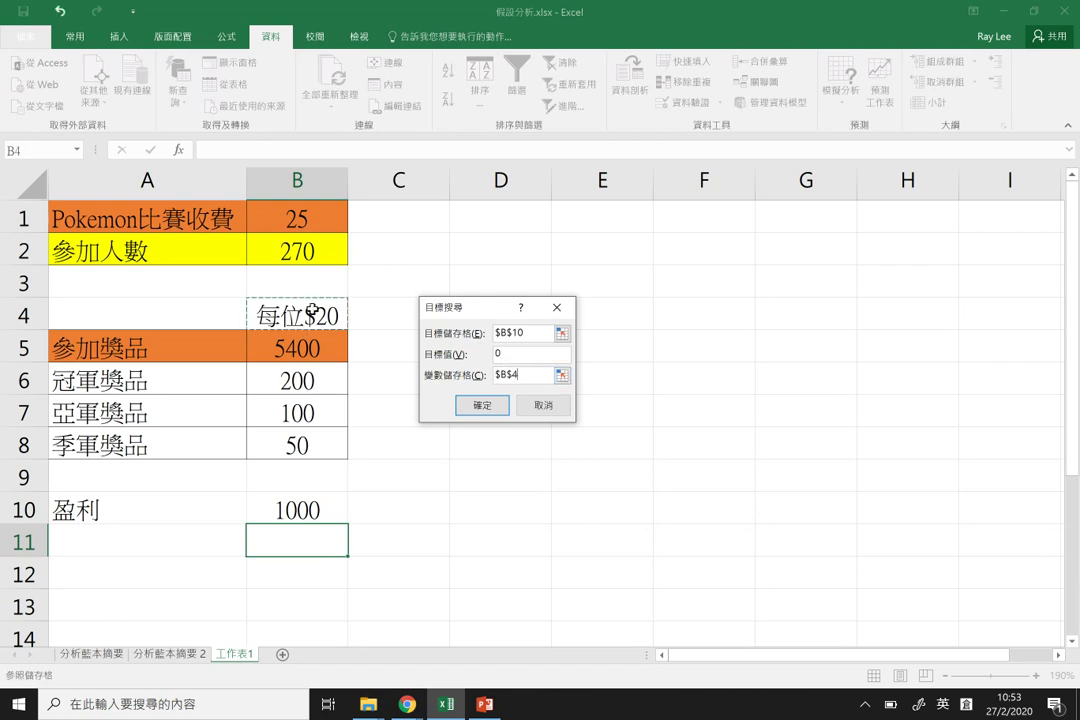
click(485, 404)
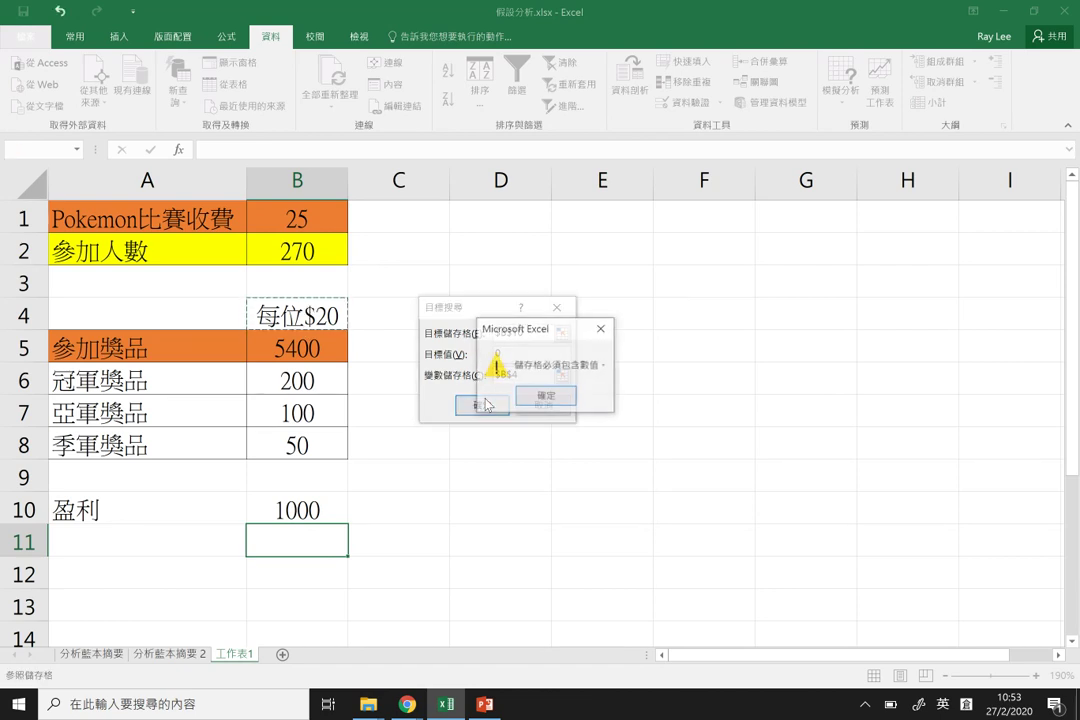
click(559, 397)
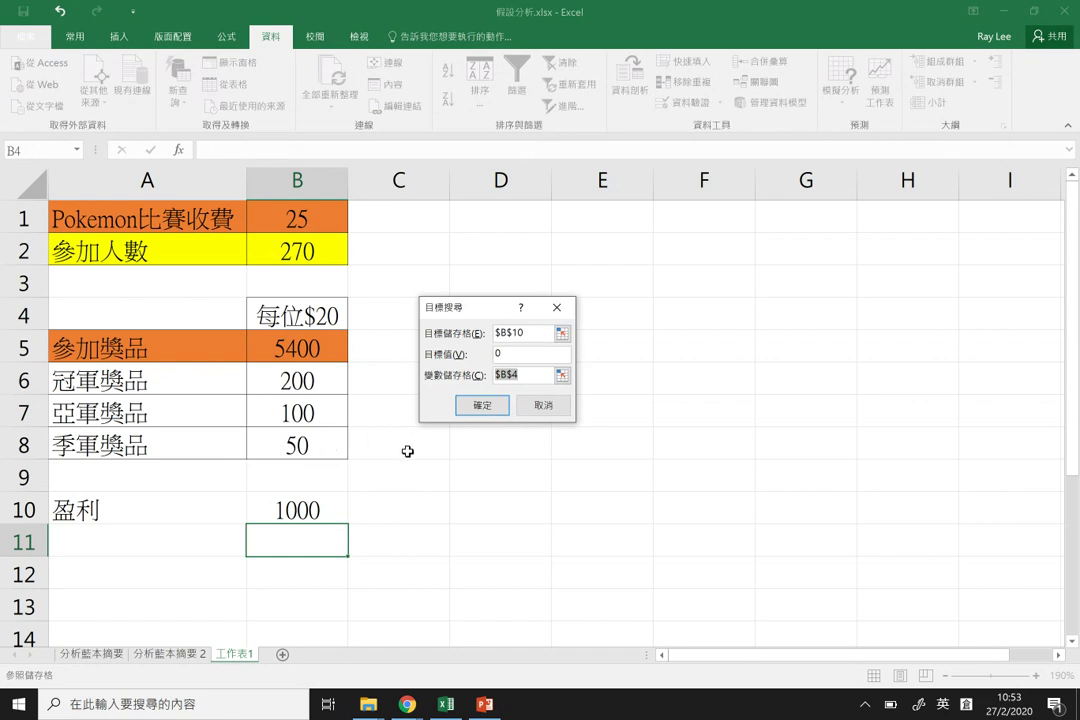
- Run Goal Seek on B10 with target 0, using the empty cell B9 as the changing cell, and accept the outcome
click(343, 474)
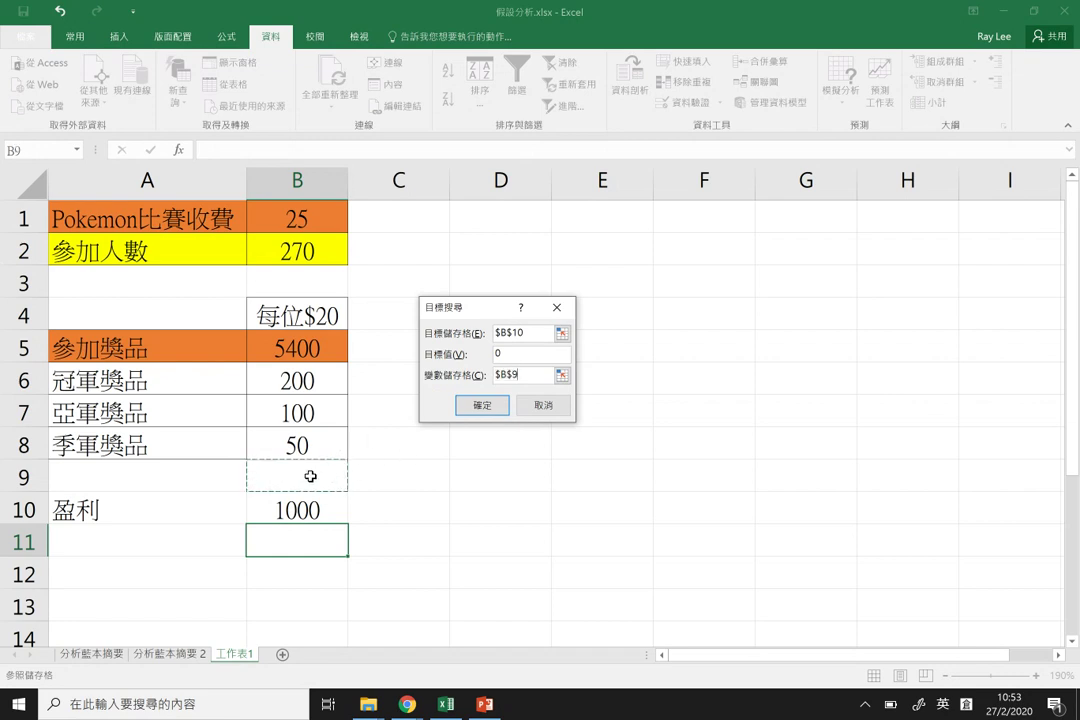
click(485, 411)
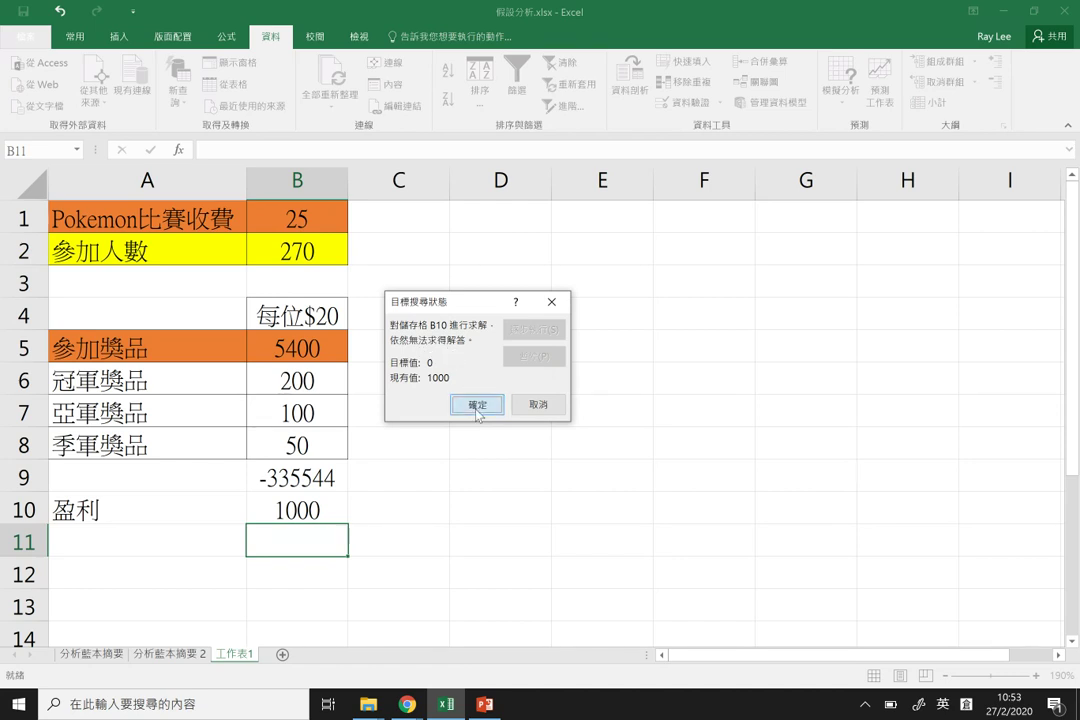
click(477, 405)
- Open the profit formula in B10 to check whether it references B9, leaving the formula as it is
click(331, 514)
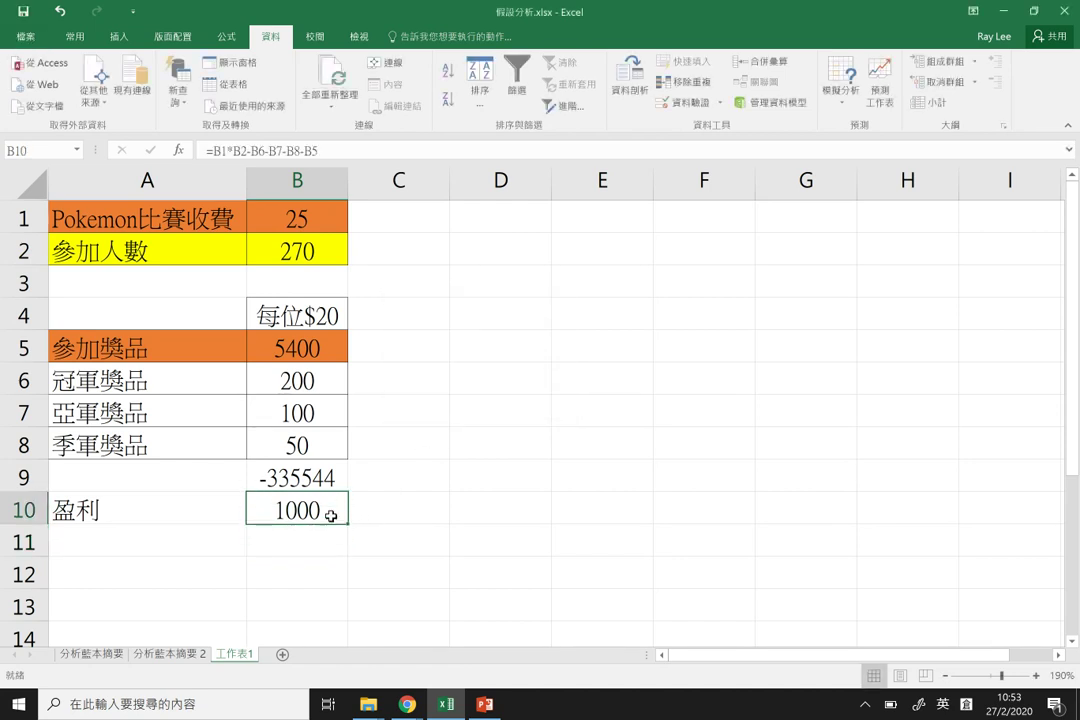
double_click(331, 514)
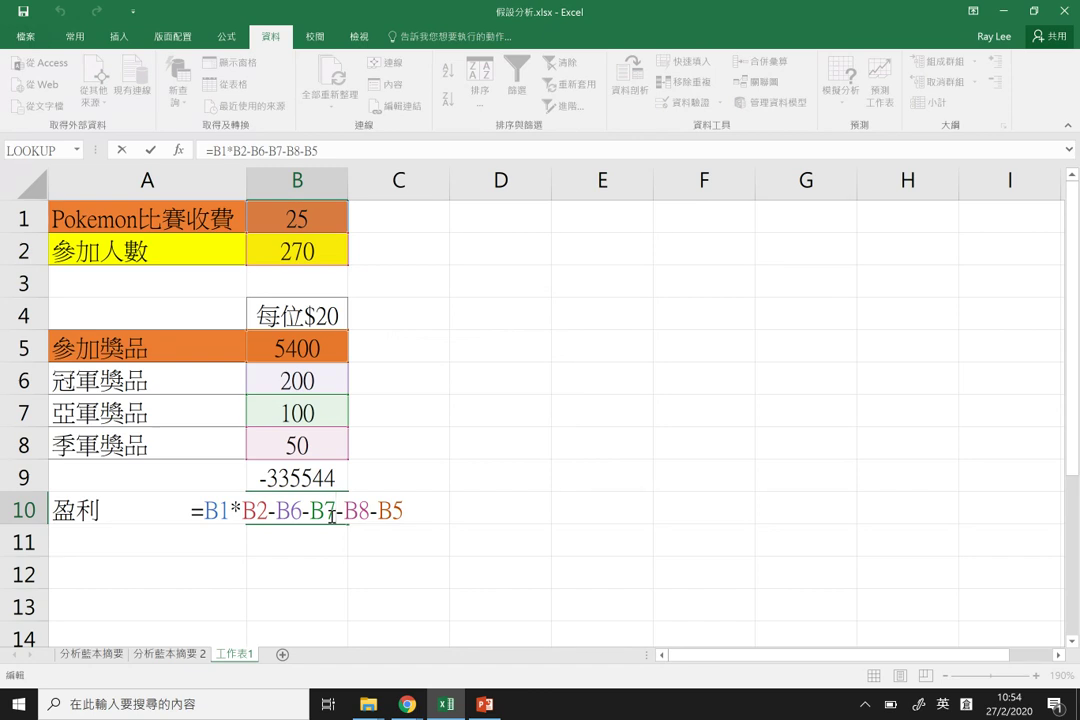
key(Return)
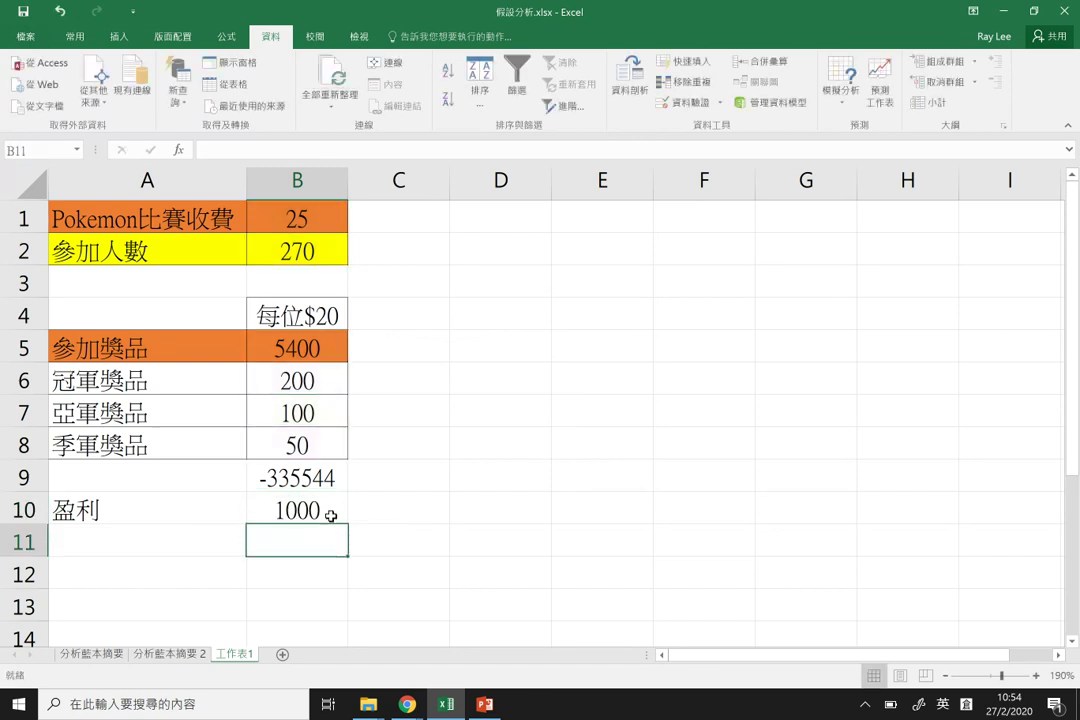
- Clear the value that Goal Seek left in cell B9
key(Up)
key(Up)
key(Delete)
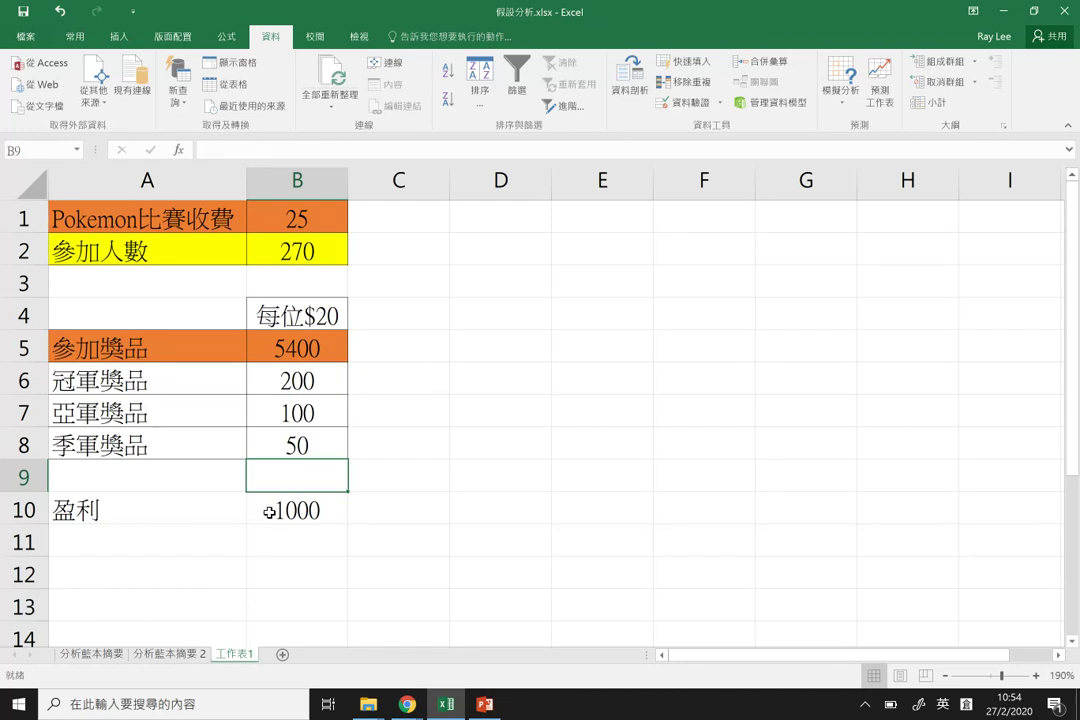
click(317, 250)
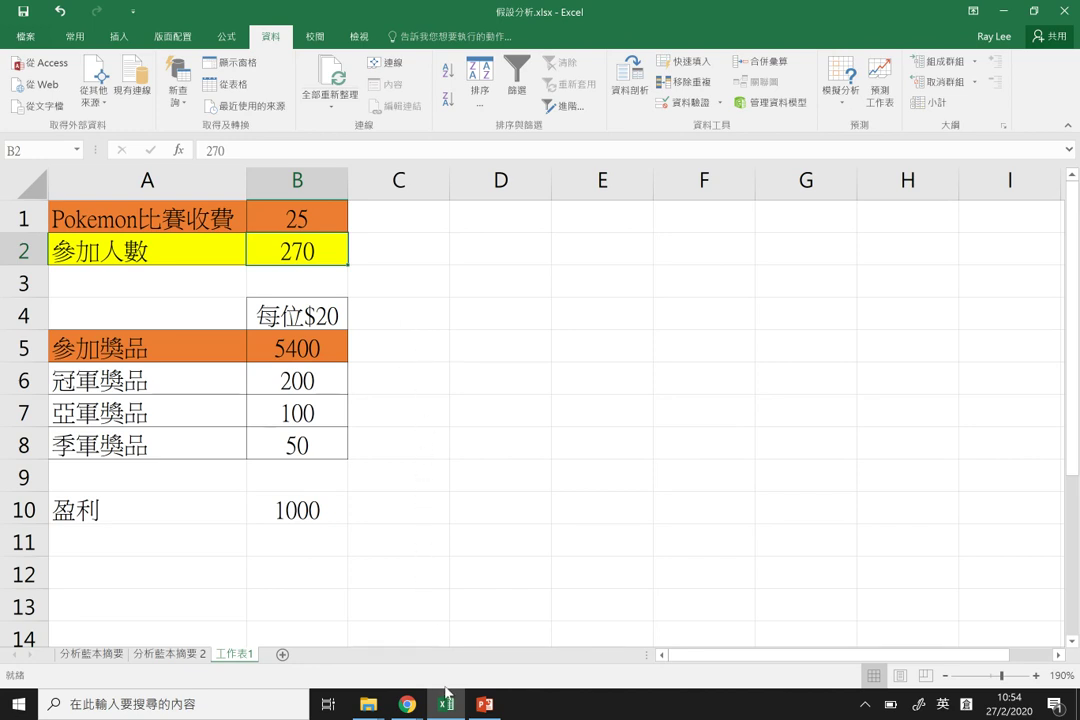
click(407, 703)
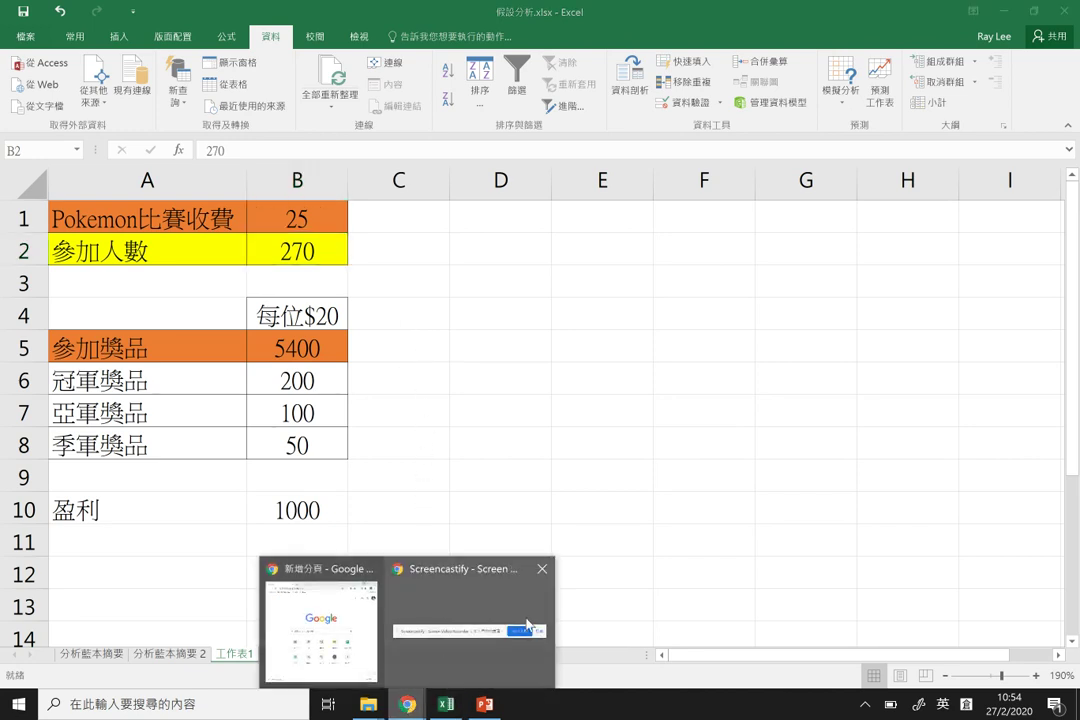